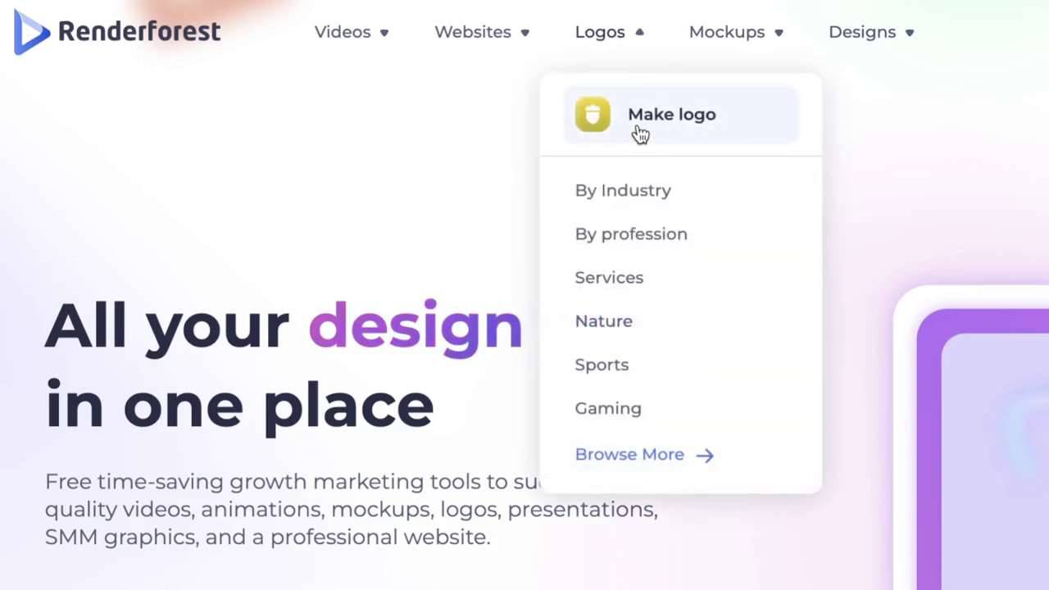
Open the logo maker and start a new logo with the creator's full name as the brand name
click(640, 134)
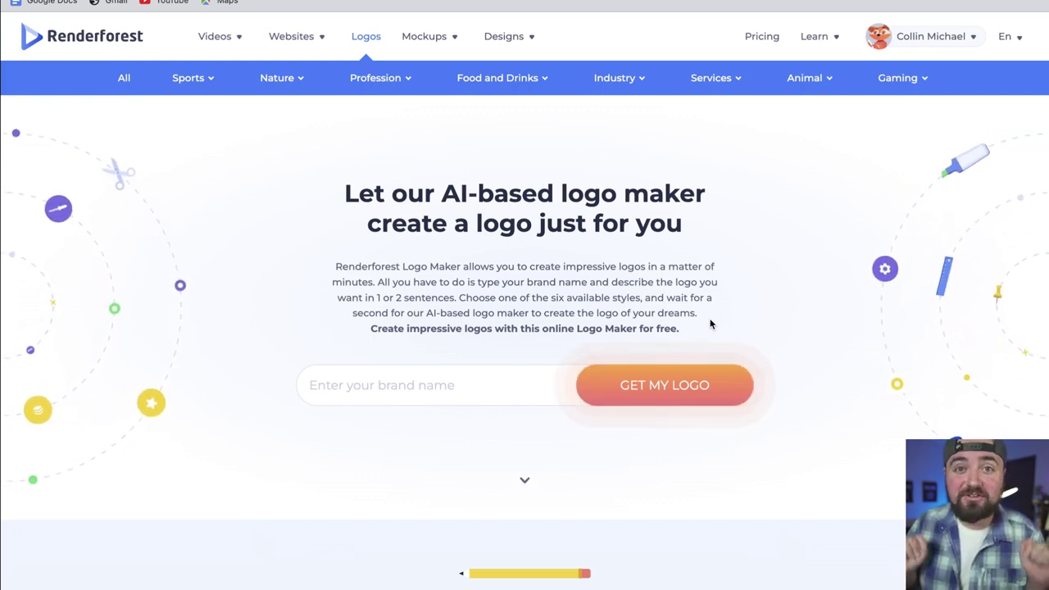
text(COLLIN MICHAEL)
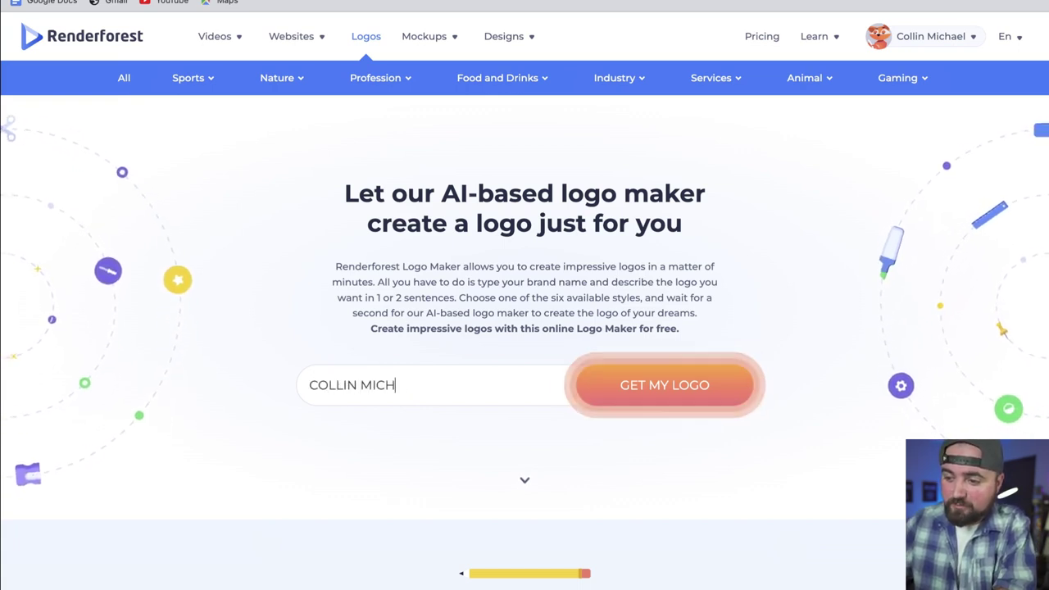
click(716, 375)
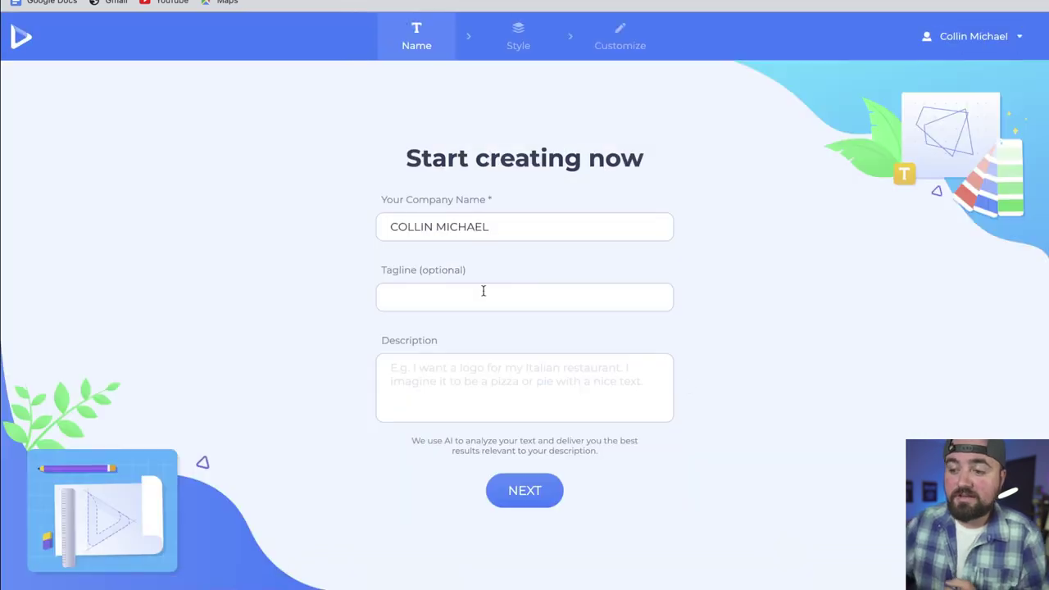
Add the website address as tagline, describe teaching video editing and filmmaking as a youtuber with a passion for cameras, and continue
click(483, 291)
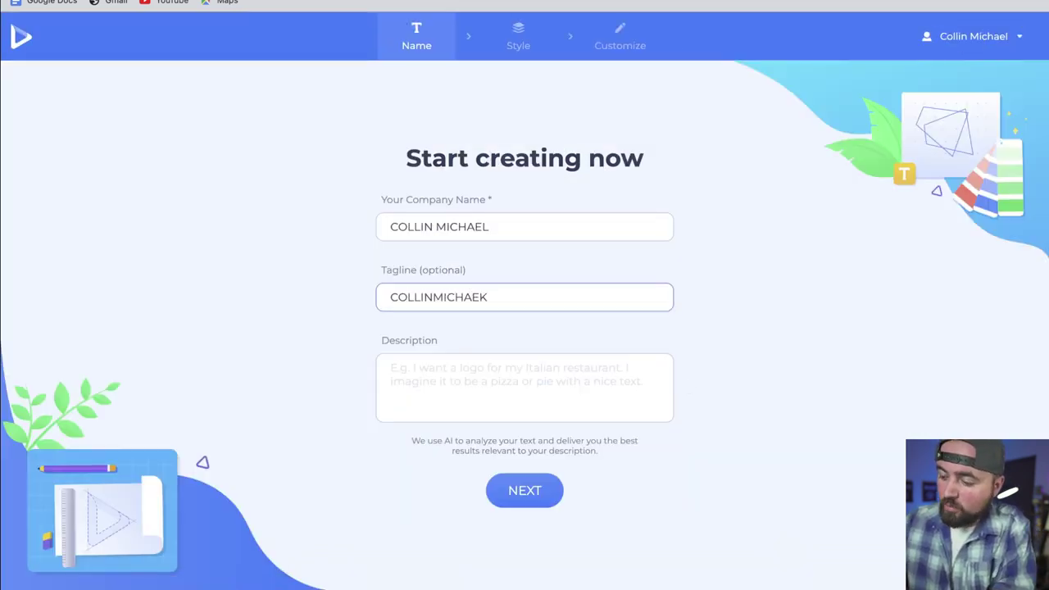
click(471, 380)
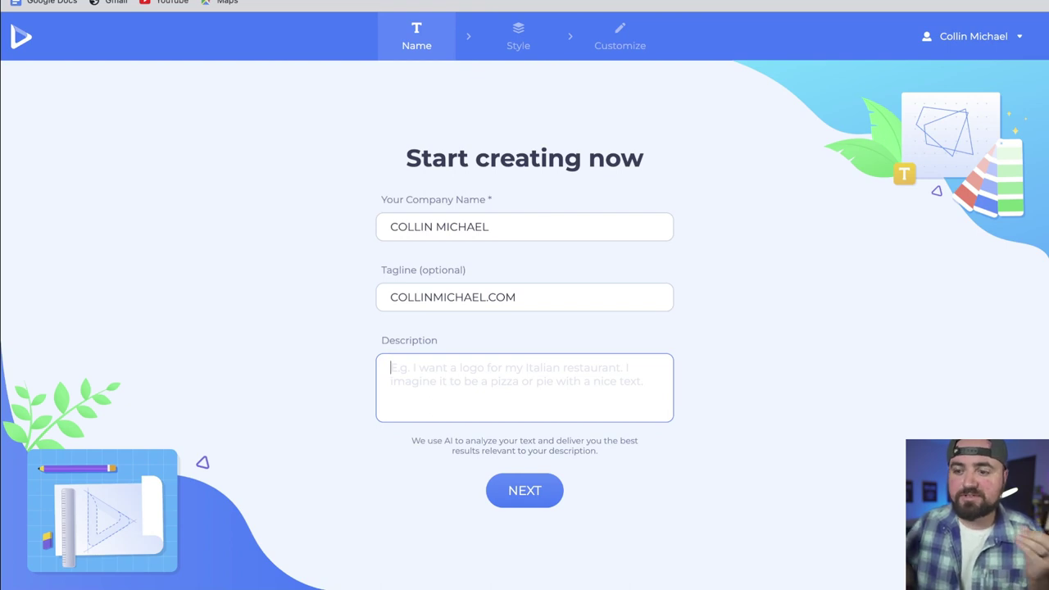
text(i teach video editing and filmmaking. I'm)
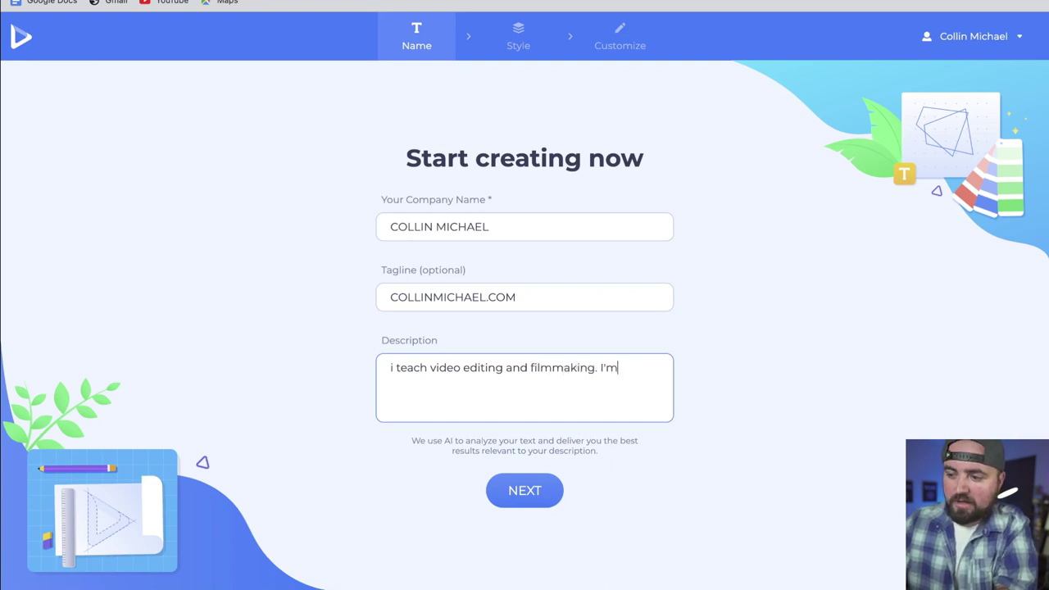
text(ber with a passion for cameras.)
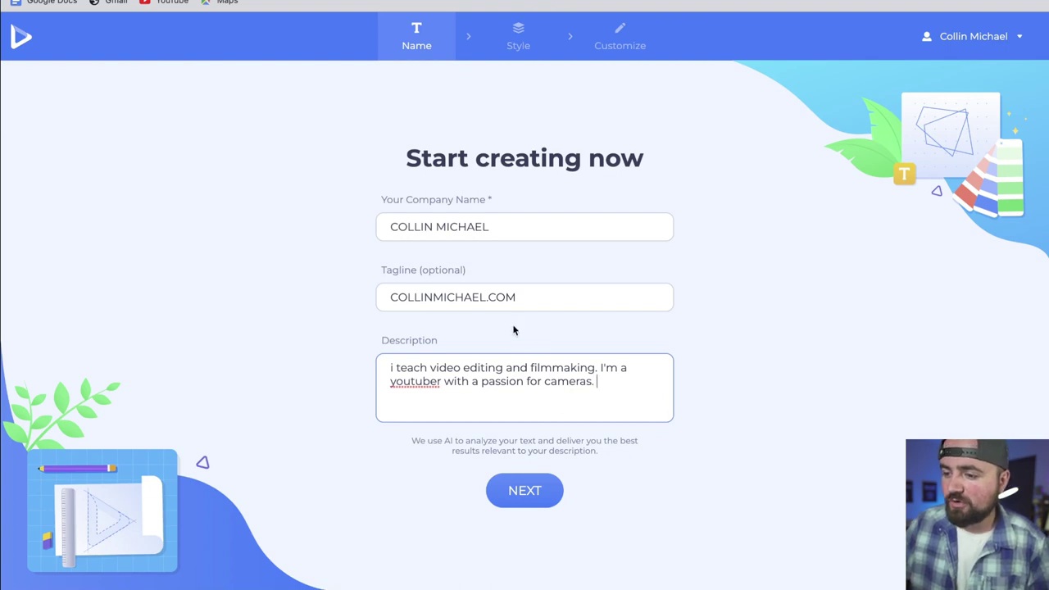
click(522, 488)
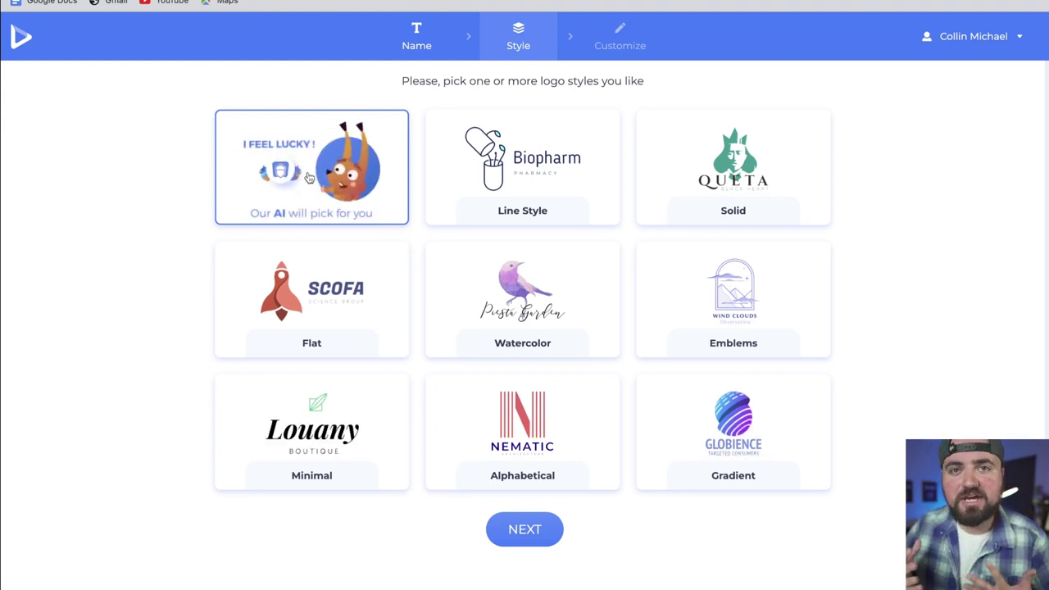
Let the AI pick the logo style, choose the black film-strip camera logo from the suggestions, and open it for editing
click(523, 525)
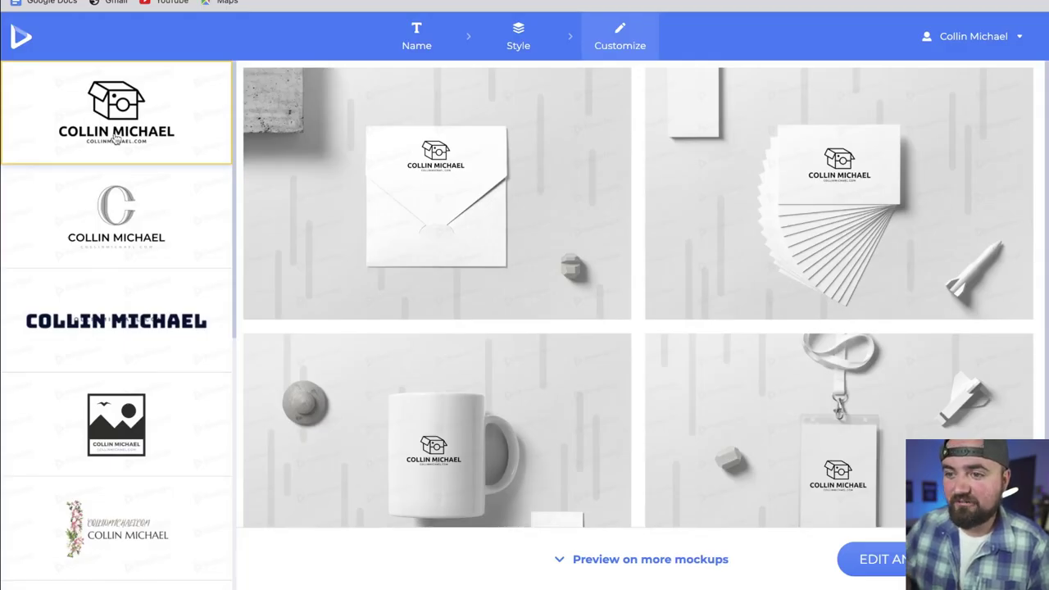
scroll(78, 259, down, 5)
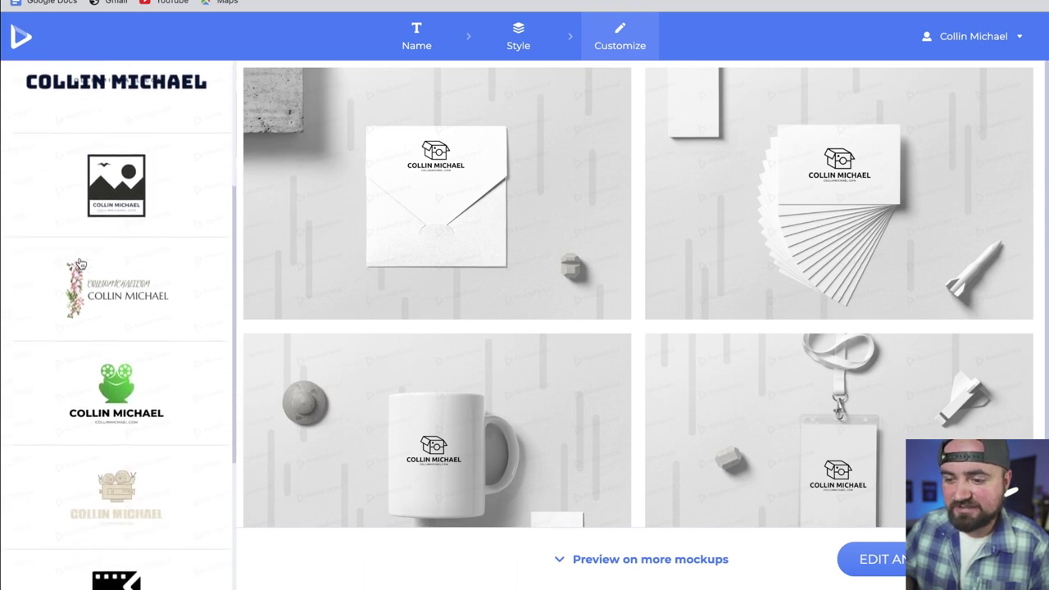
scroll(80, 263, down, 2)
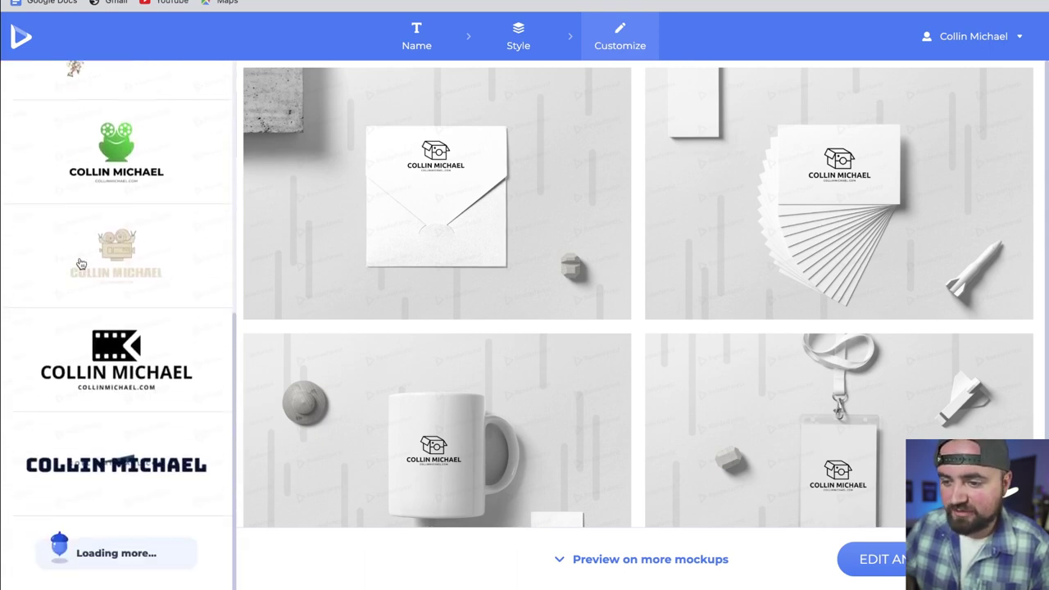
scroll(80, 263, down, 3)
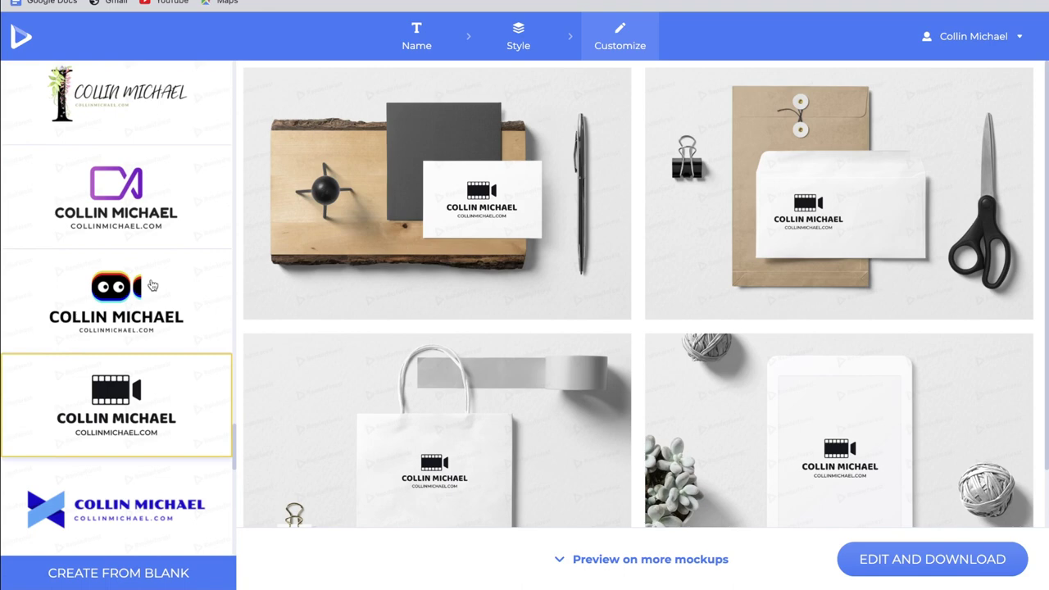
scroll(138, 406, down, 1)
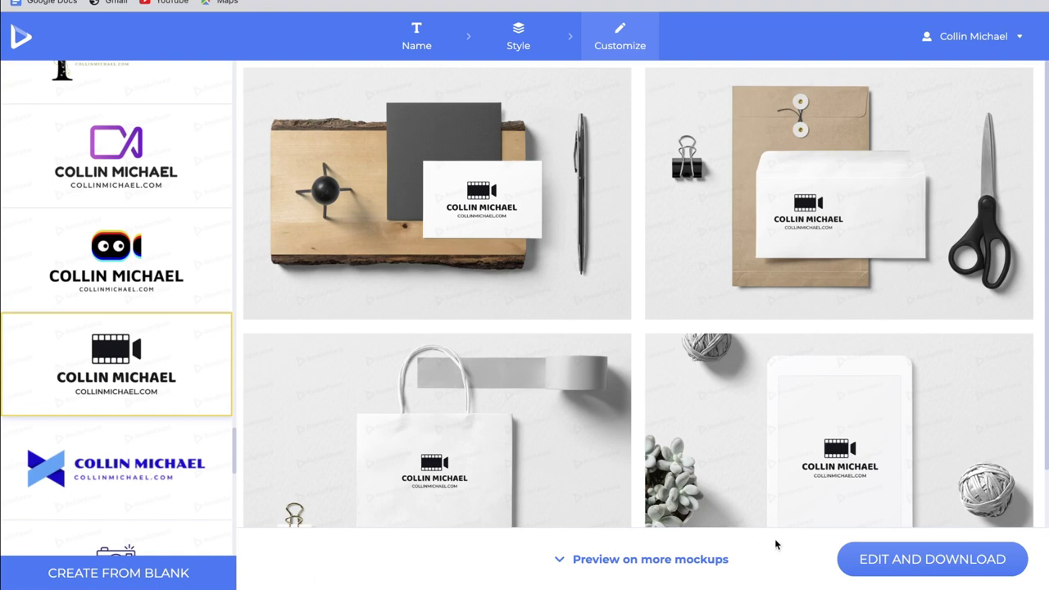
click(877, 560)
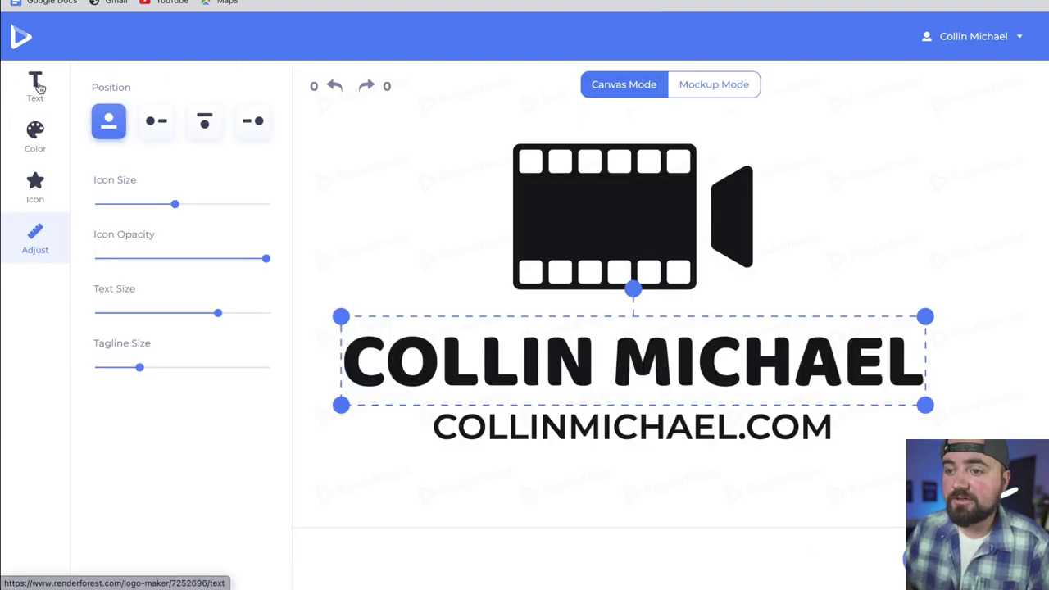
click(36, 85)
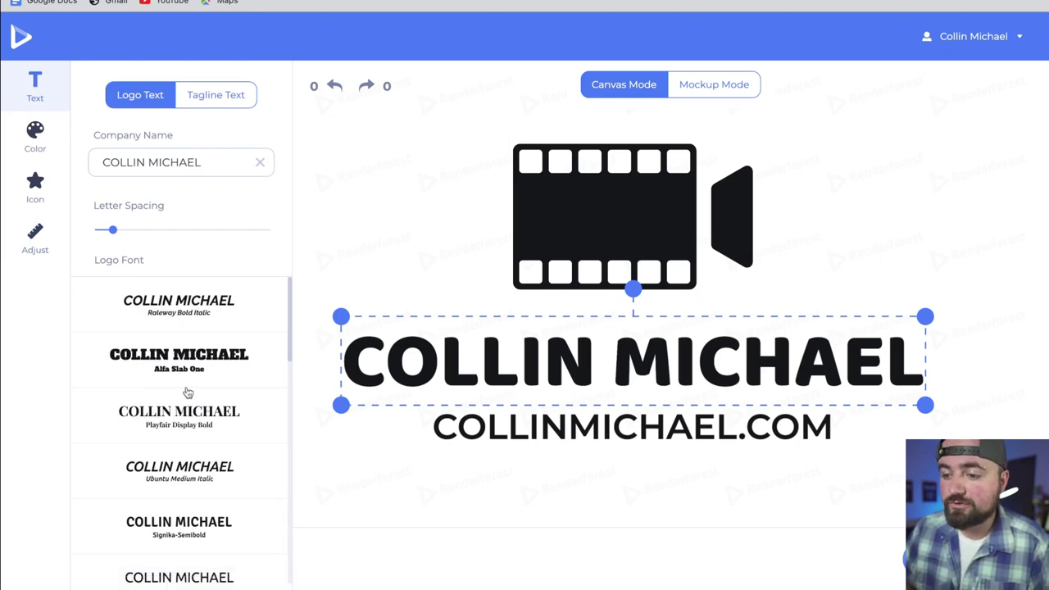
scroll(188, 393, down, 5)
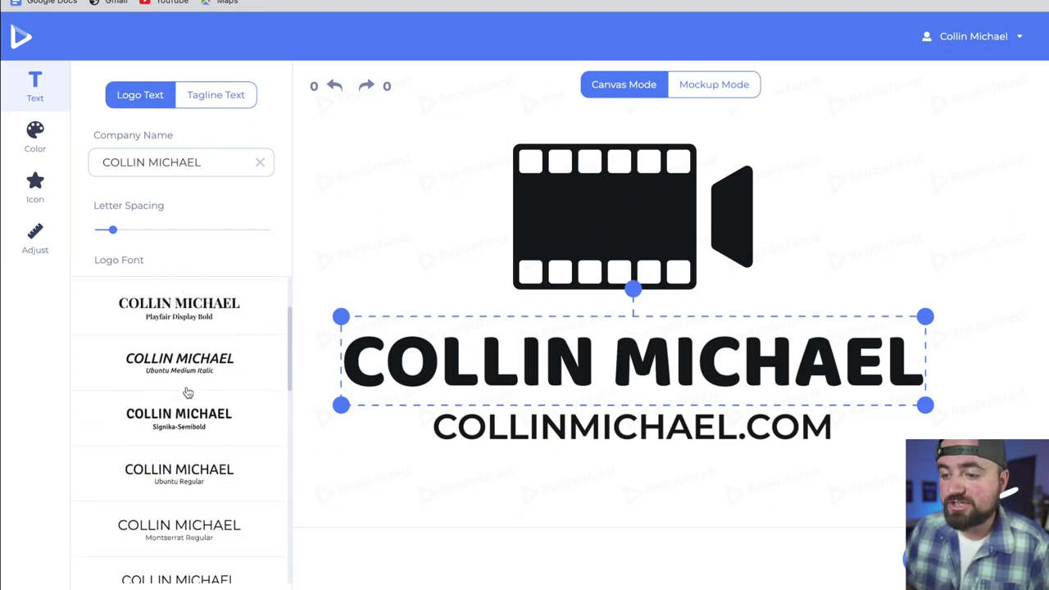
Recolour the film-strip camera icon to slate blue #415A8B
click(39, 145)
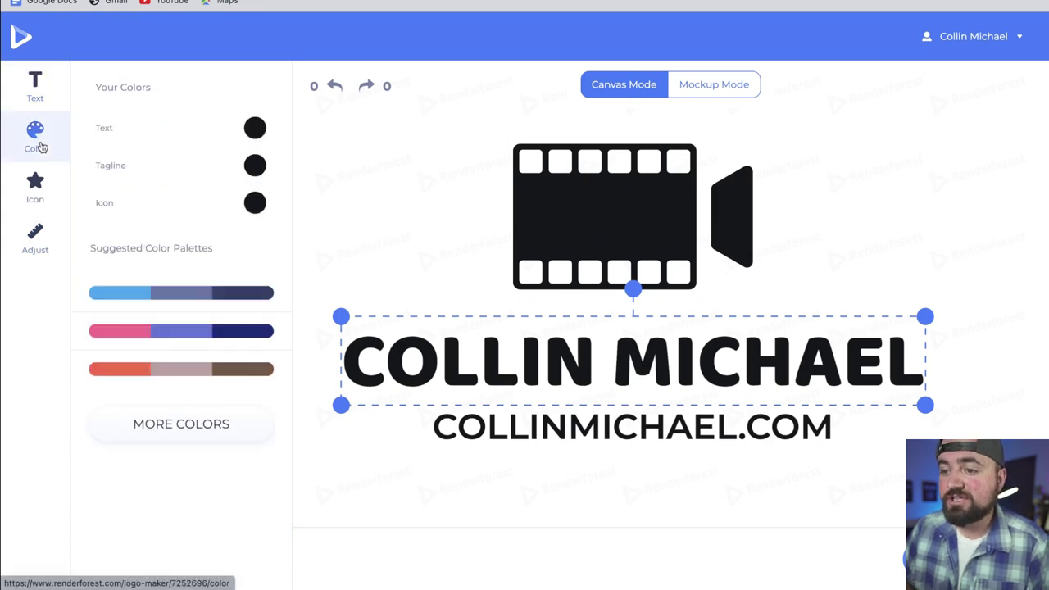
click(255, 204)
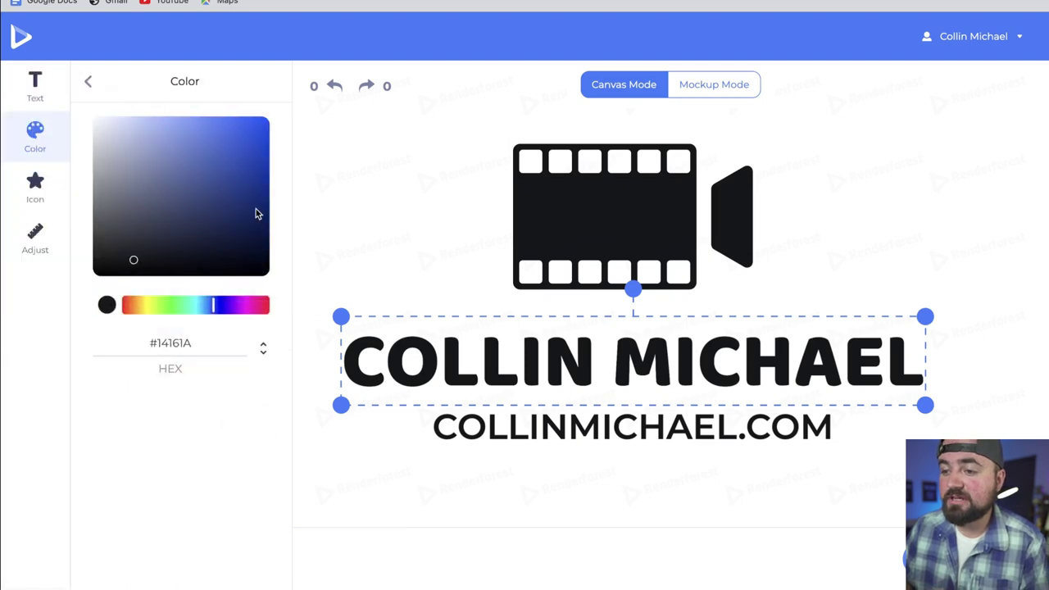
click(186, 211)
drag(197, 200, 286, 103)
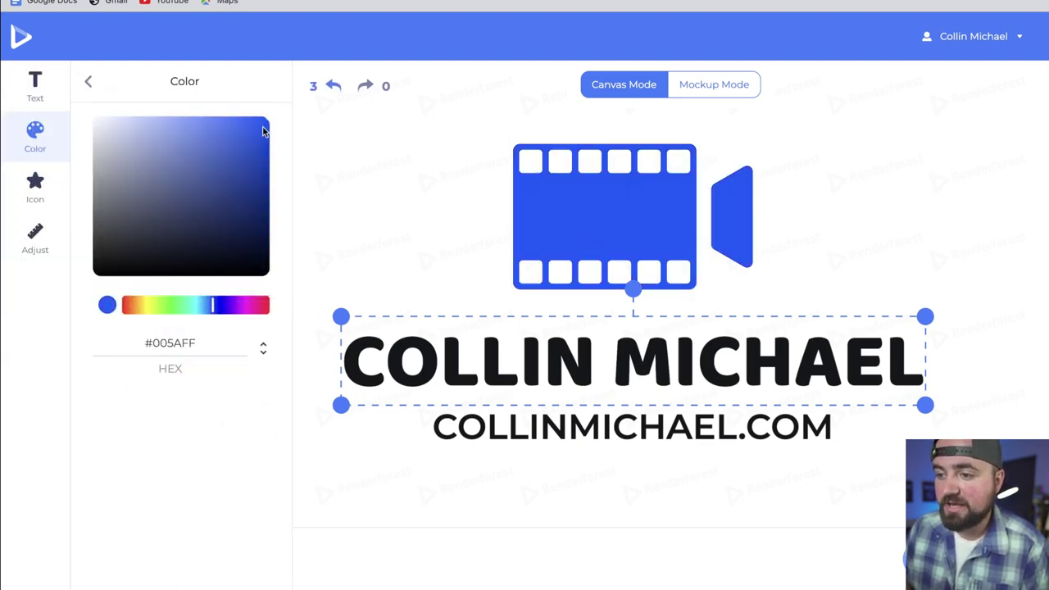
mouse_move(235, 165)
mouse_down()
mouse_move(220, 188)
mouse_move(227, 199)
mouse_move(180, 202)
mouse_move(193, 213)
mouse_move(186, 189)
mouse_up()
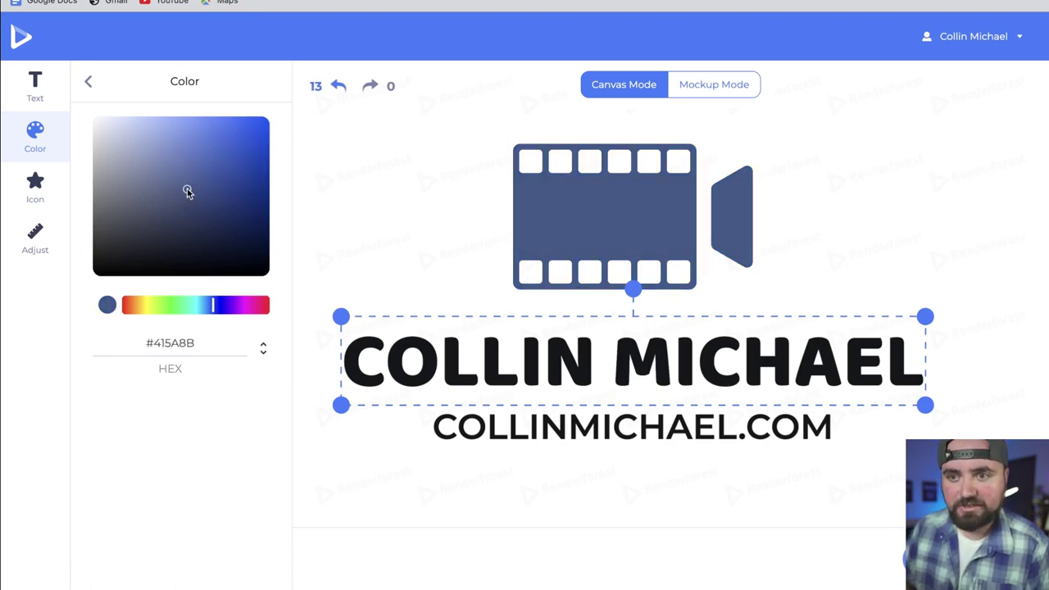
Search the icon library for "video" and replace the logo icon with the solid dark blue play screen with a progress bar
click(36, 187)
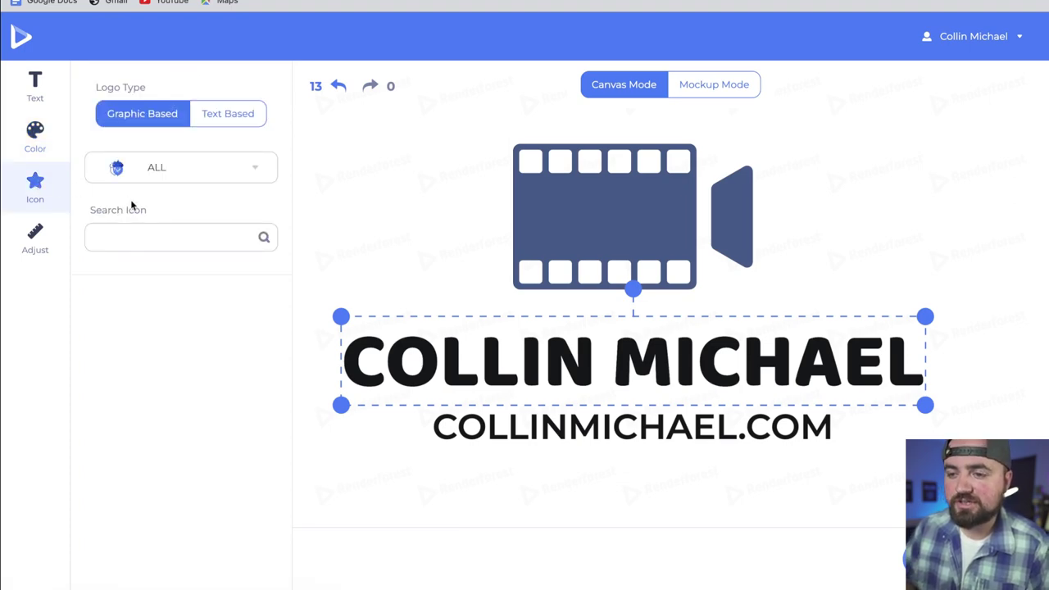
click(142, 232)
text(video)
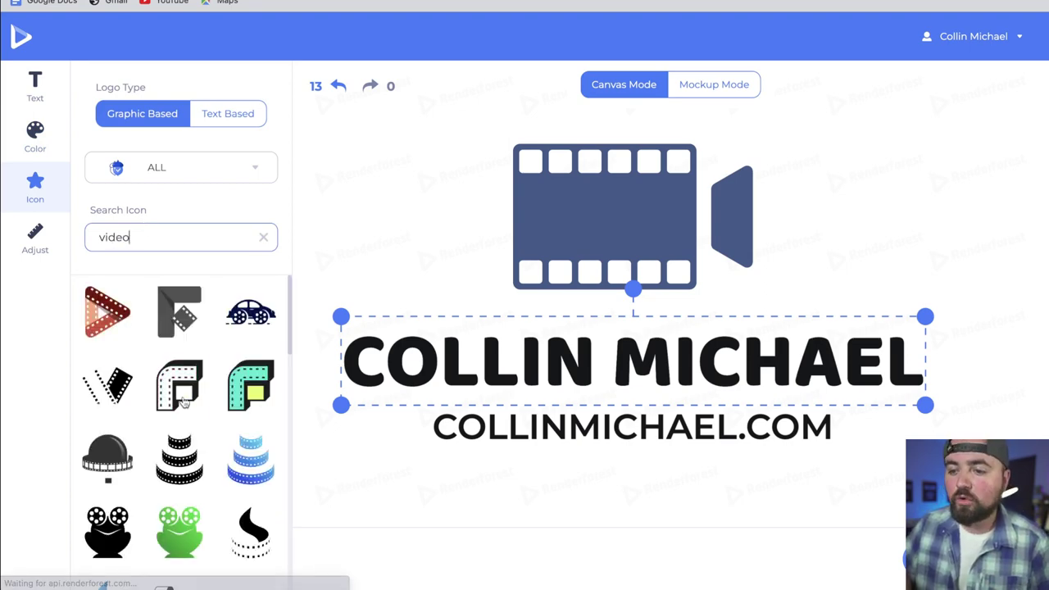
scroll(217, 368, down, 3)
scroll(217, 365, down, 2)
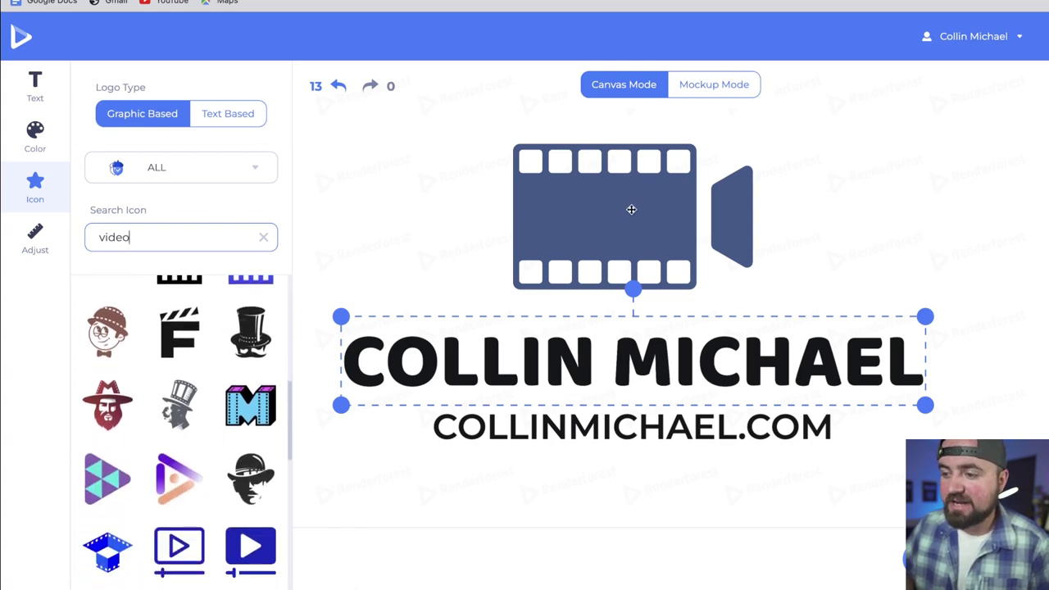
scroll(143, 447, down, 2)
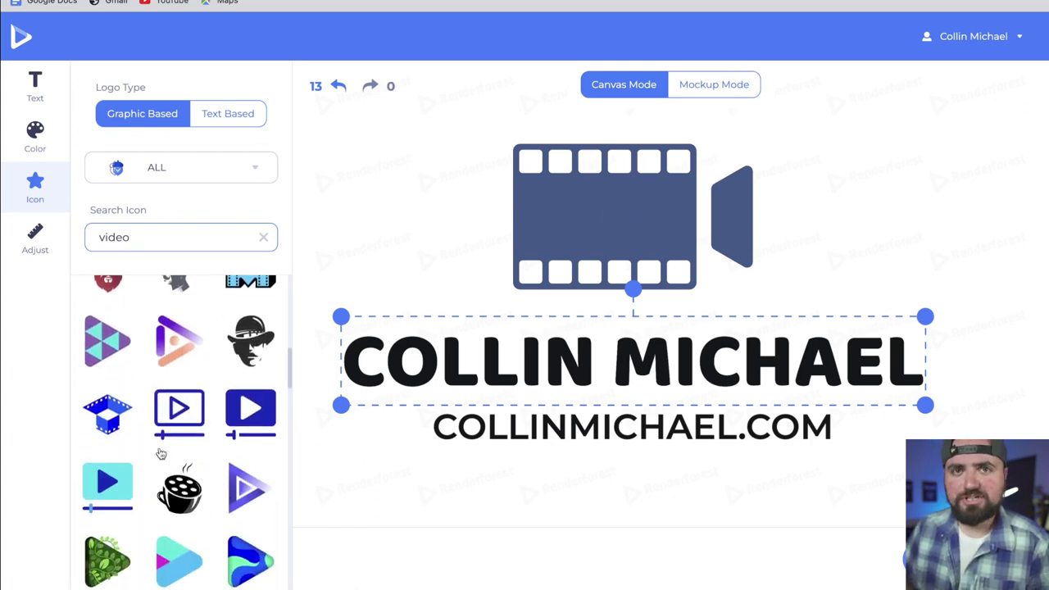
click(254, 416)
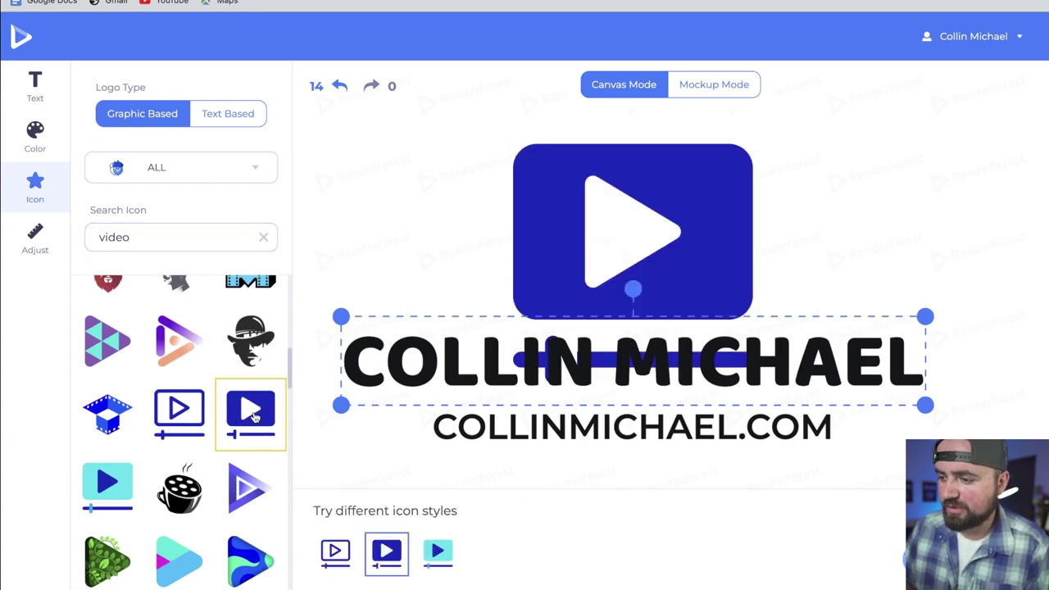
Scale down the play-screen icon and centre it above the company name so that it clears the text
click(633, 249)
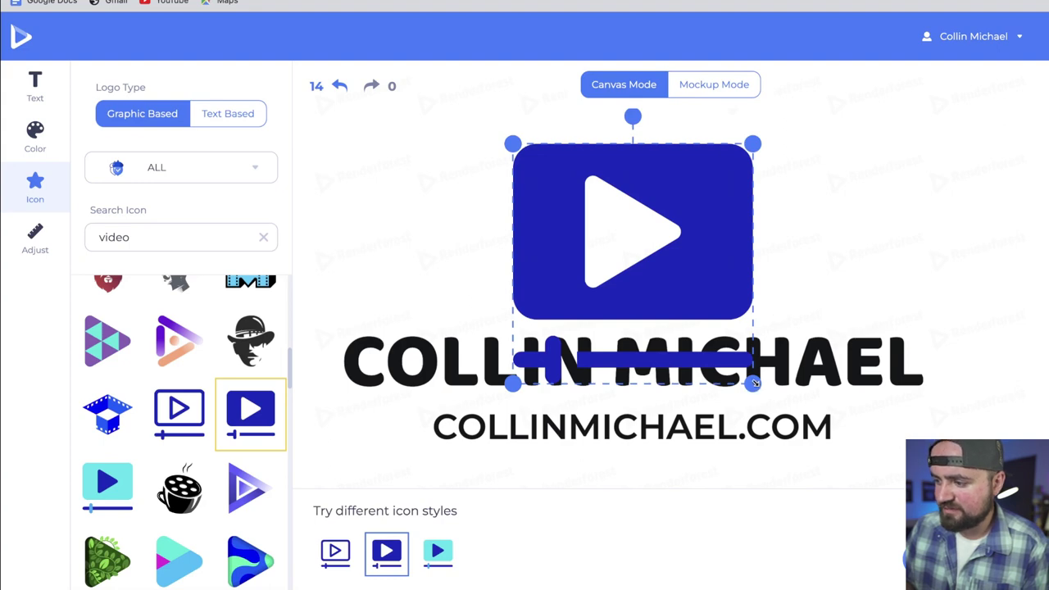
drag(744, 371, 686, 318)
drag(636, 245, 672, 251)
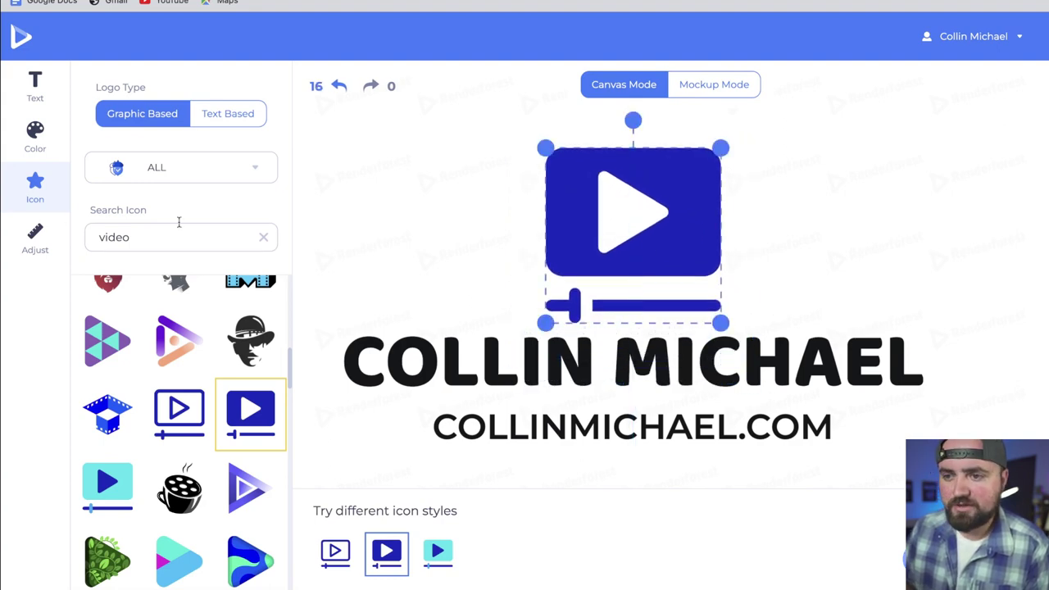
Recolour the play-screen icon to bright red #EB1418
click(36, 135)
drag(219, 305, 297, 306)
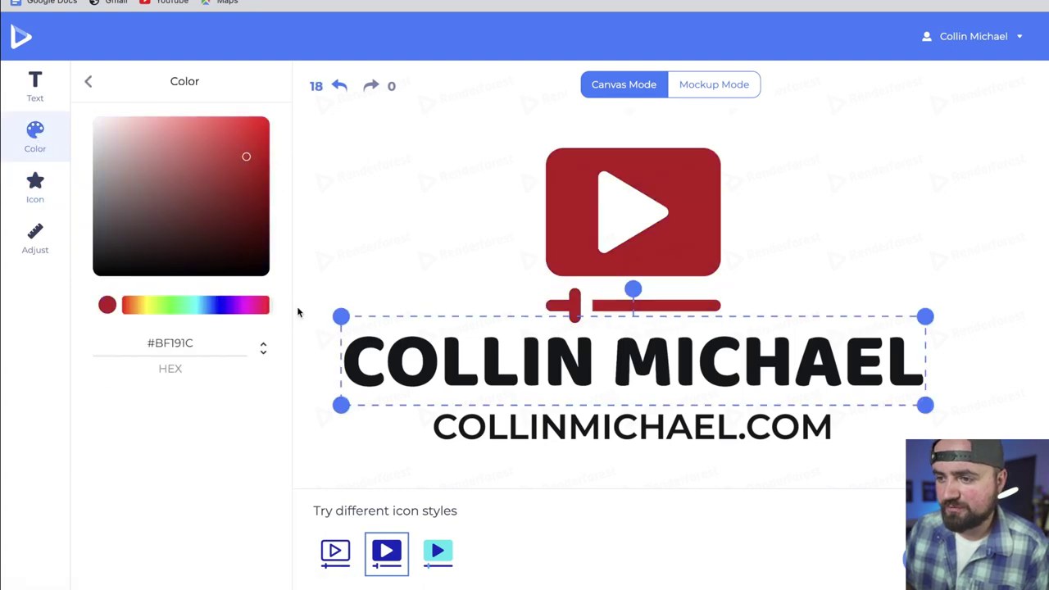
mouse_move(231, 173)
mouse_down()
mouse_move(227, 162)
mouse_move(256, 132)
mouse_up()
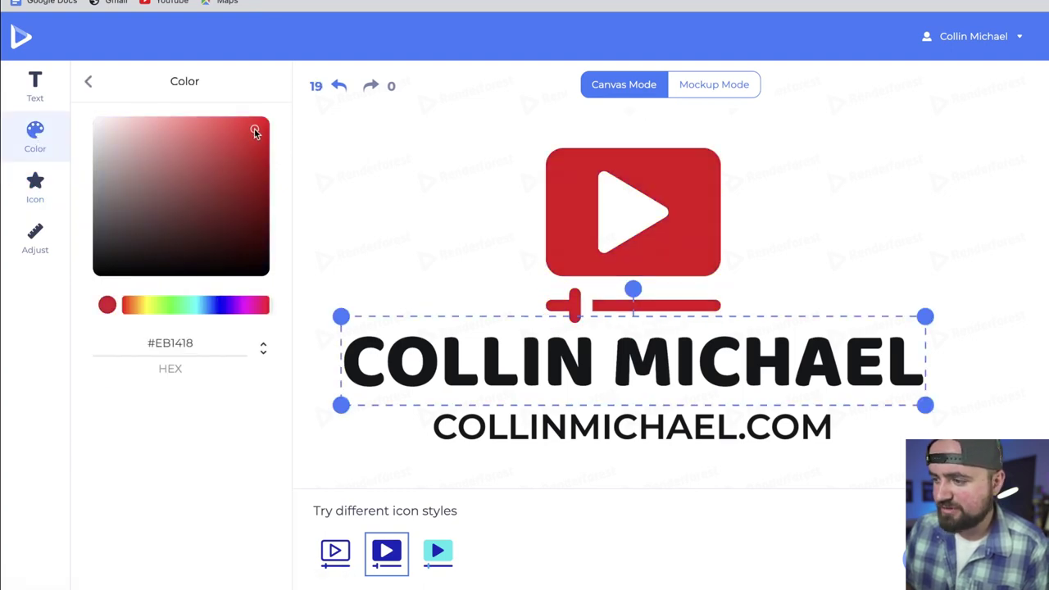
Restyle the company name in a smaller Open Sans Bold and the tagline in Montserrat Regular
click(35, 84)
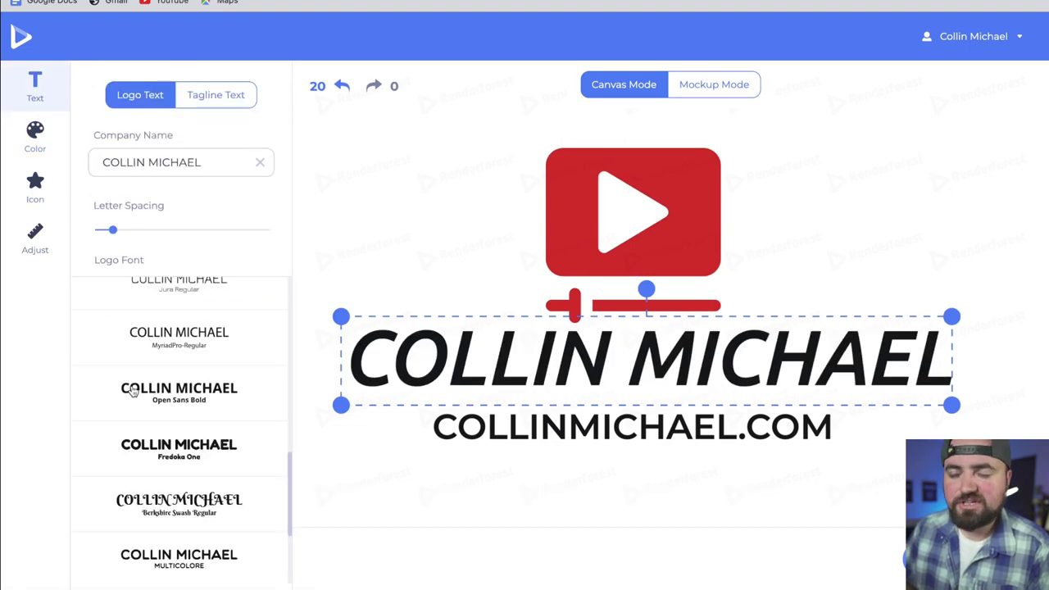
click(150, 402)
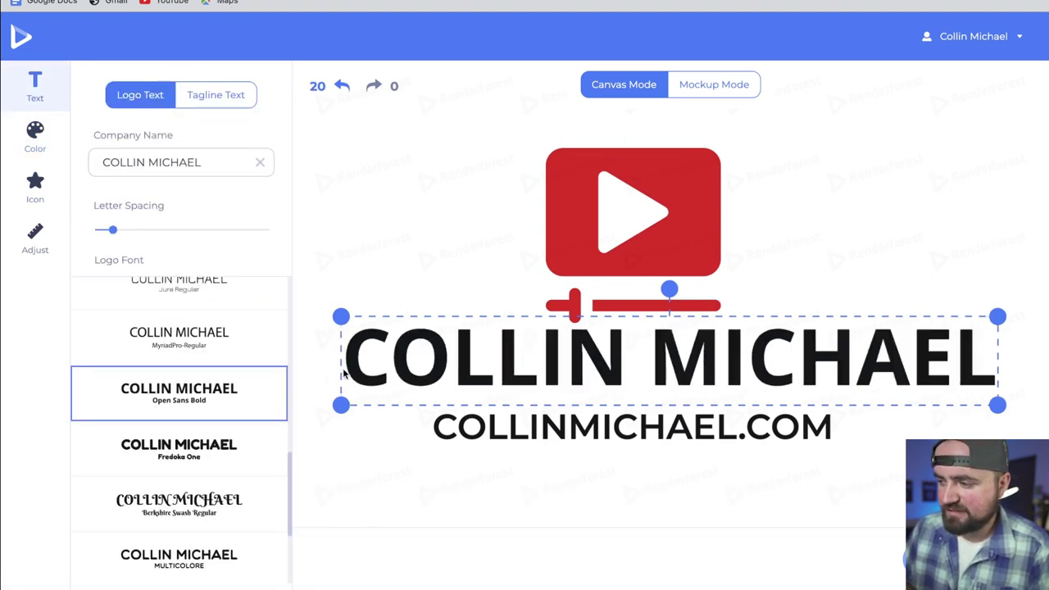
drag(997, 316, 932, 333)
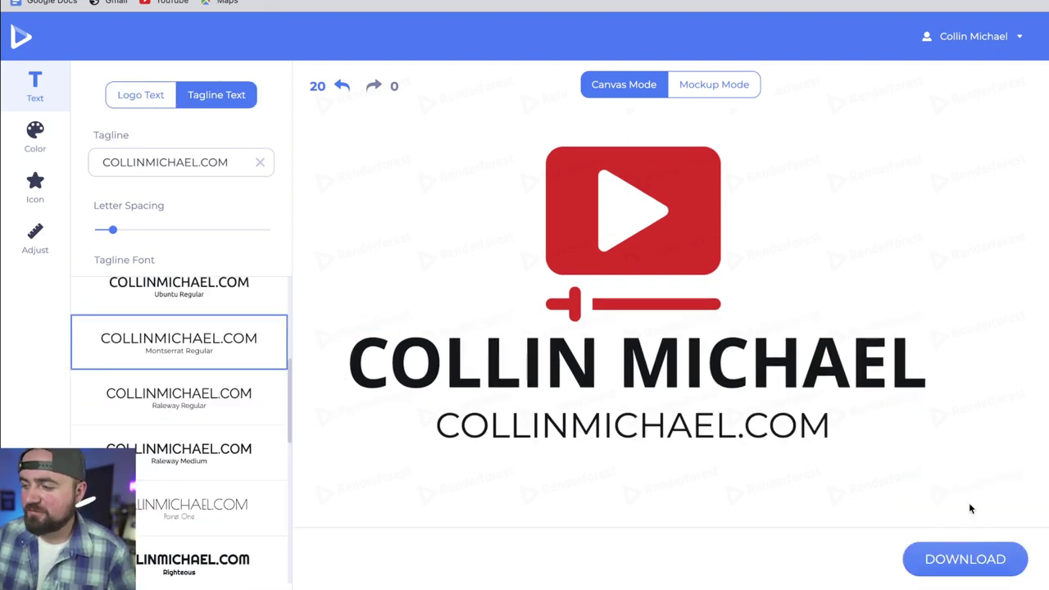
Download the finished logo as SVG and PNG files
click(950, 557)
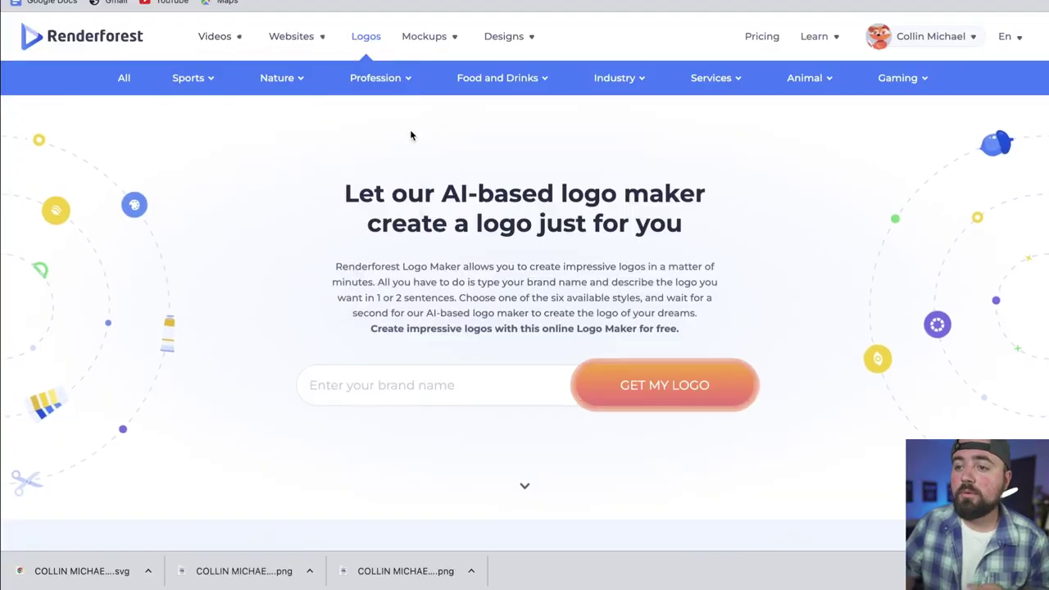
Open the collection of intro video templates
mouse_move(208, 38)
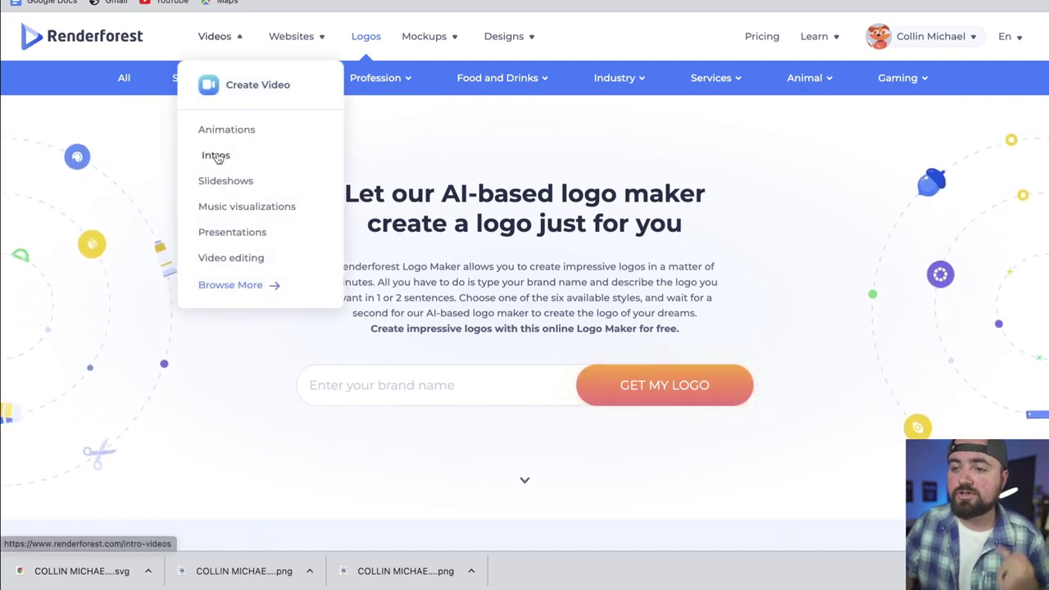
click(215, 157)
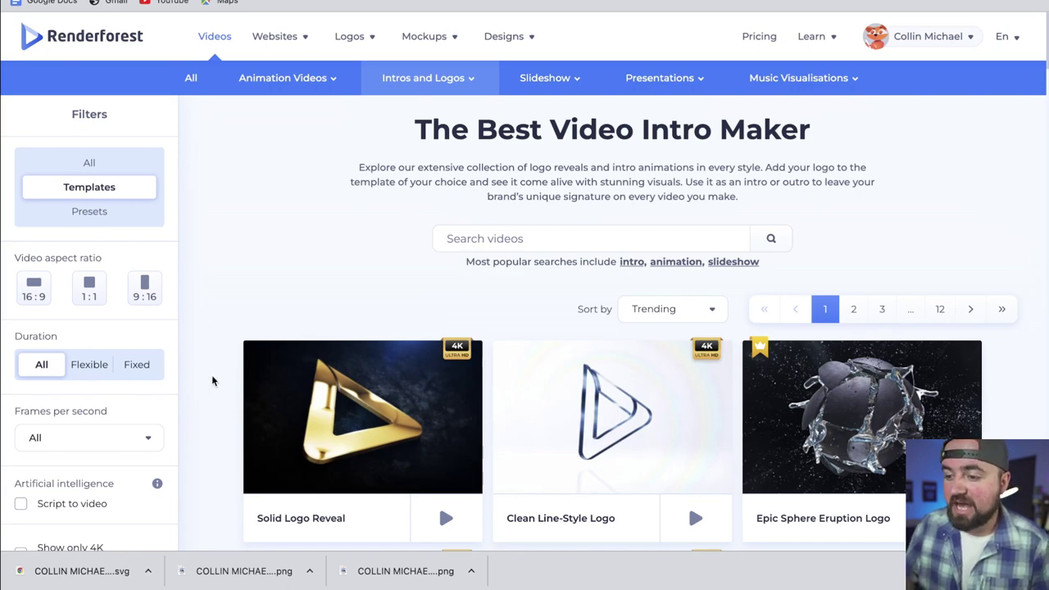
Browse the trending intro video templates and the list of intro and logo categories
scroll(208, 392, down, 5)
scroll(208, 392, up, 5)
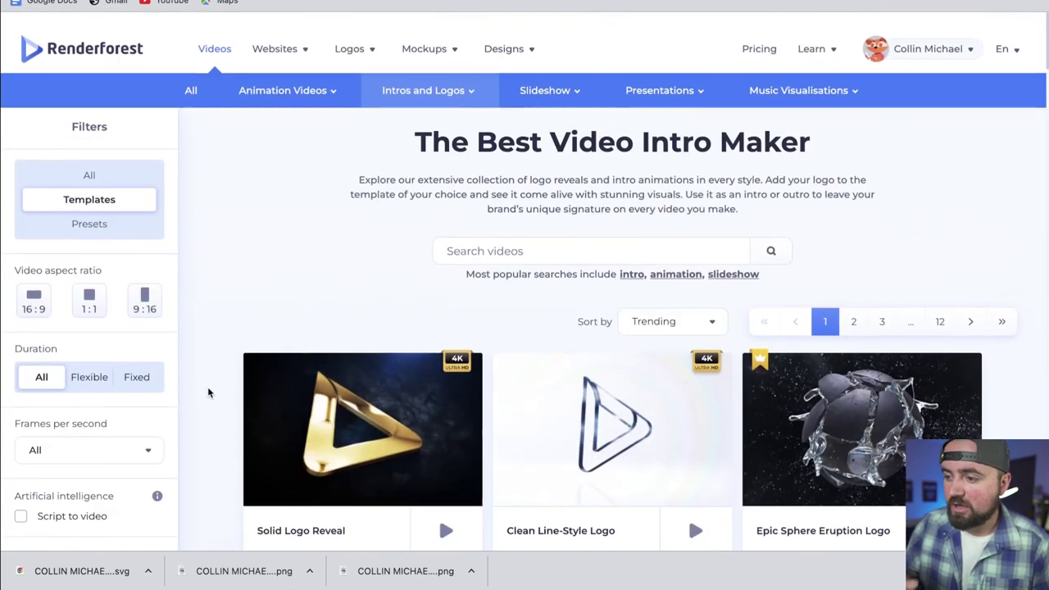
scroll(208, 392, down, 1)
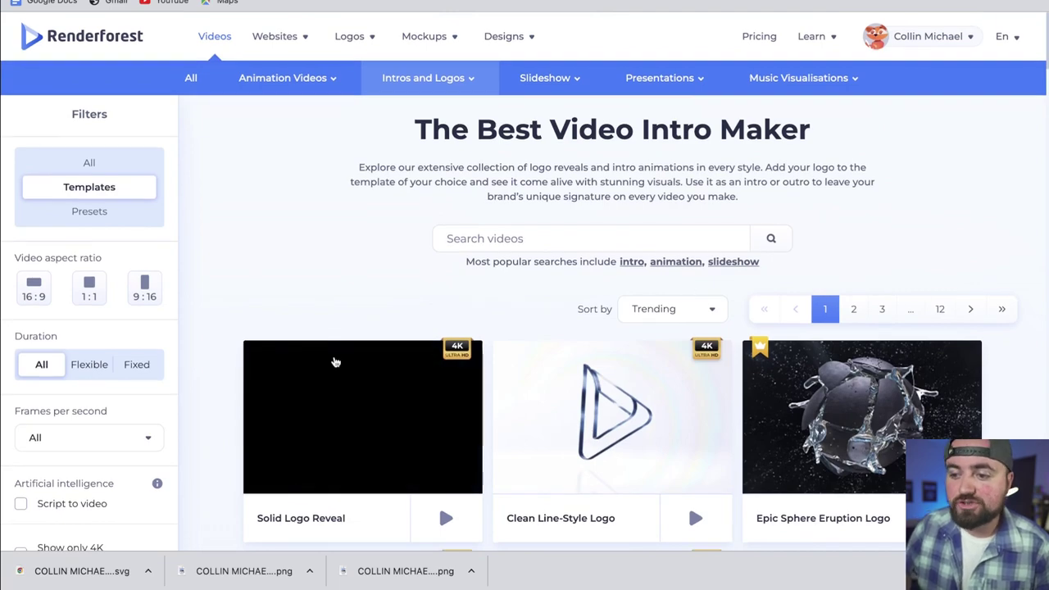
scroll(205, 344, down, 7)
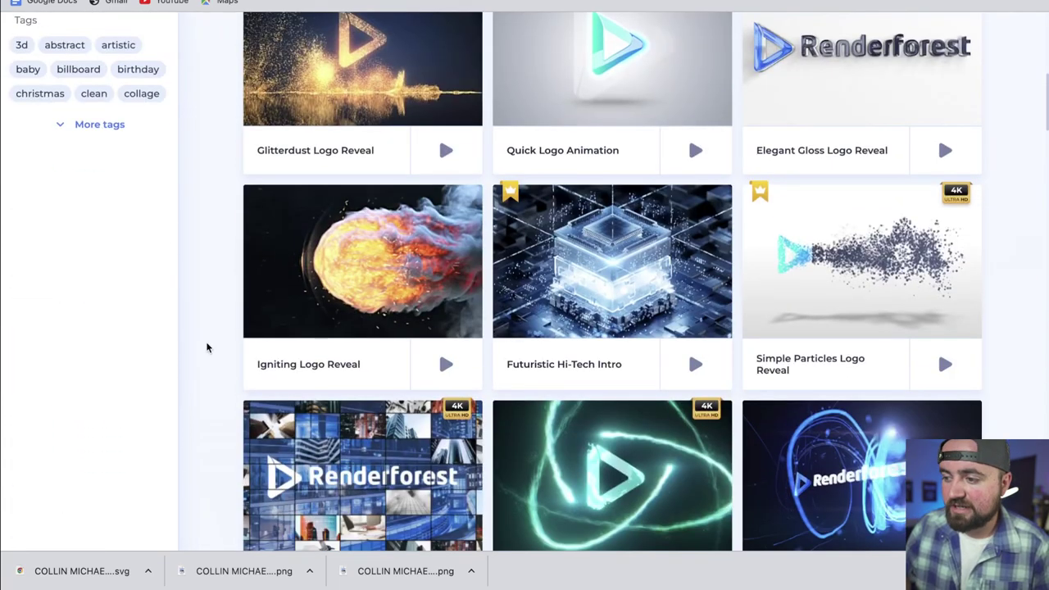
scroll(206, 347, up, 2)
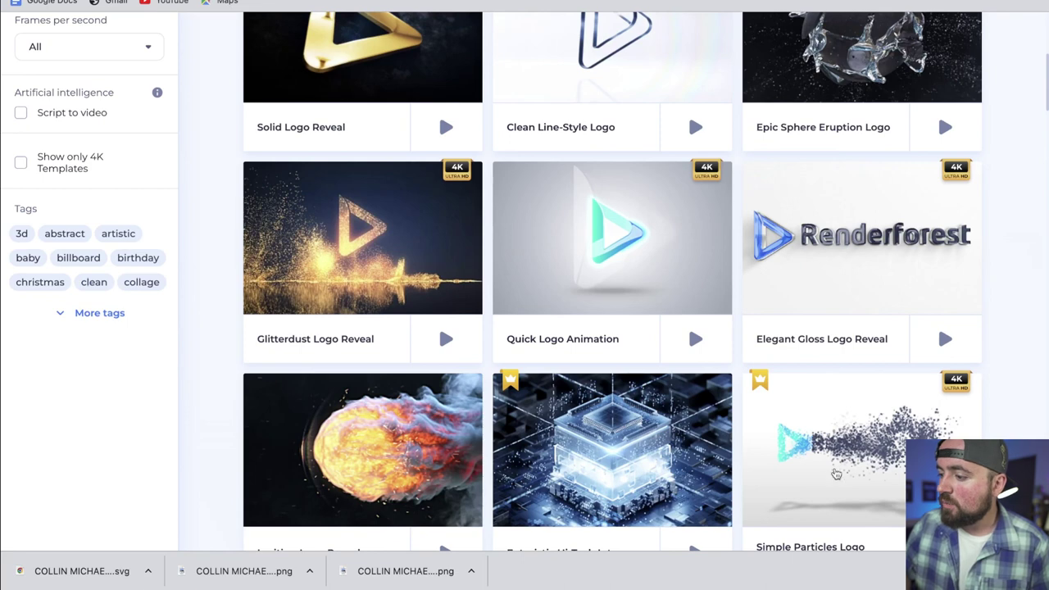
scroll(840, 467, down, 1)
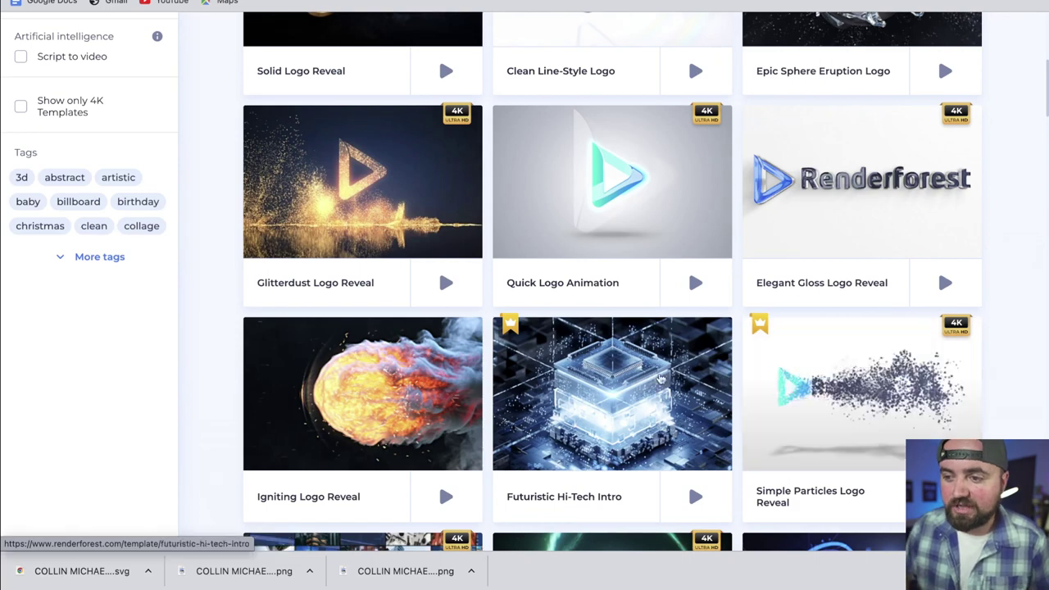
scroll(213, 177, up, 10)
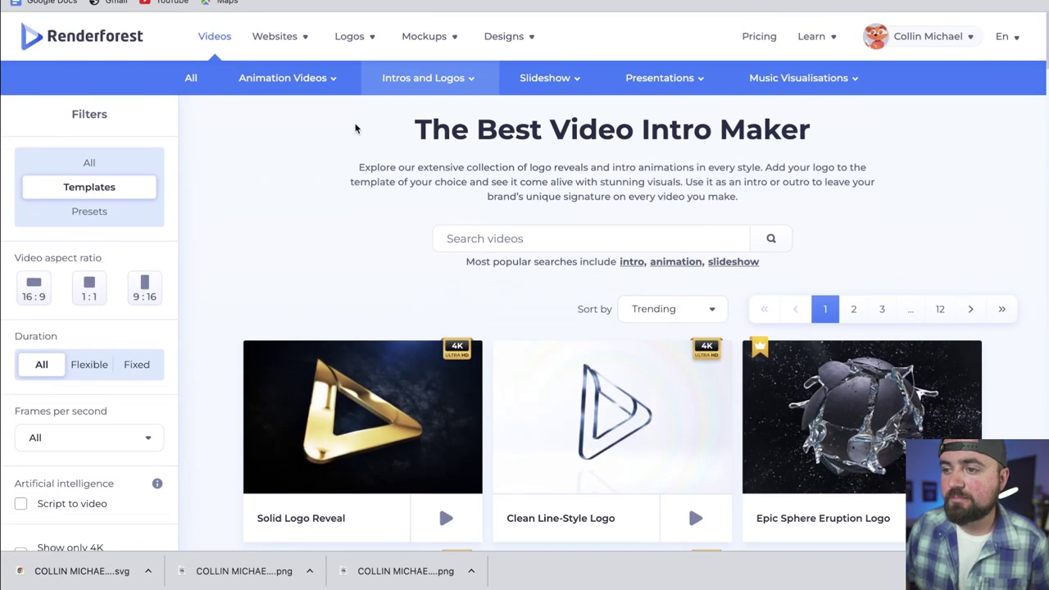
mouse_move(433, 87)
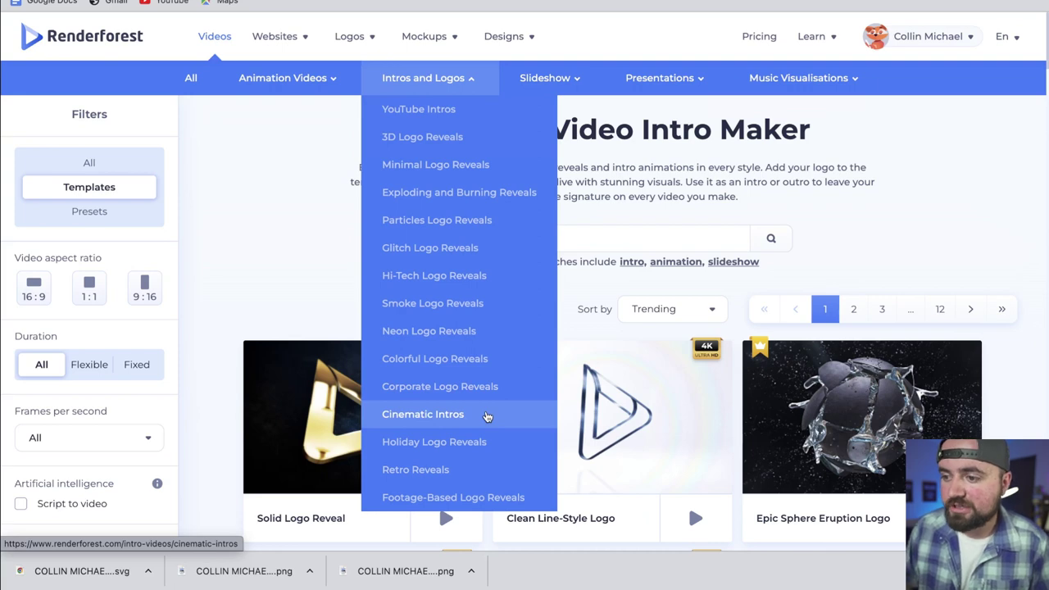
Search the intro templates for "sports", look over the matching templates and clear the search
click(462, 233)
text(sp)
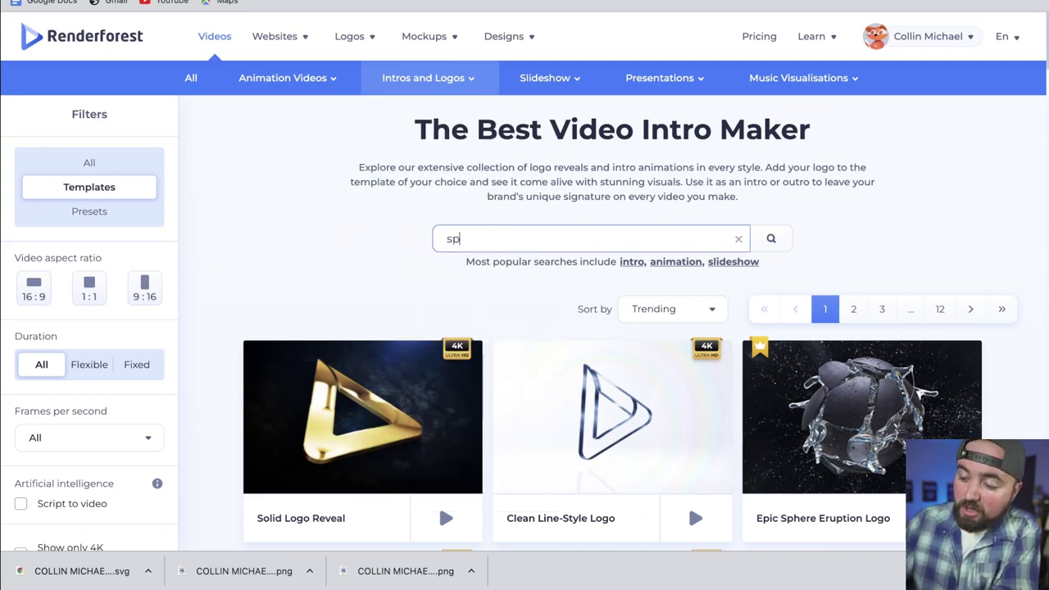
text(orts)
key(Return)
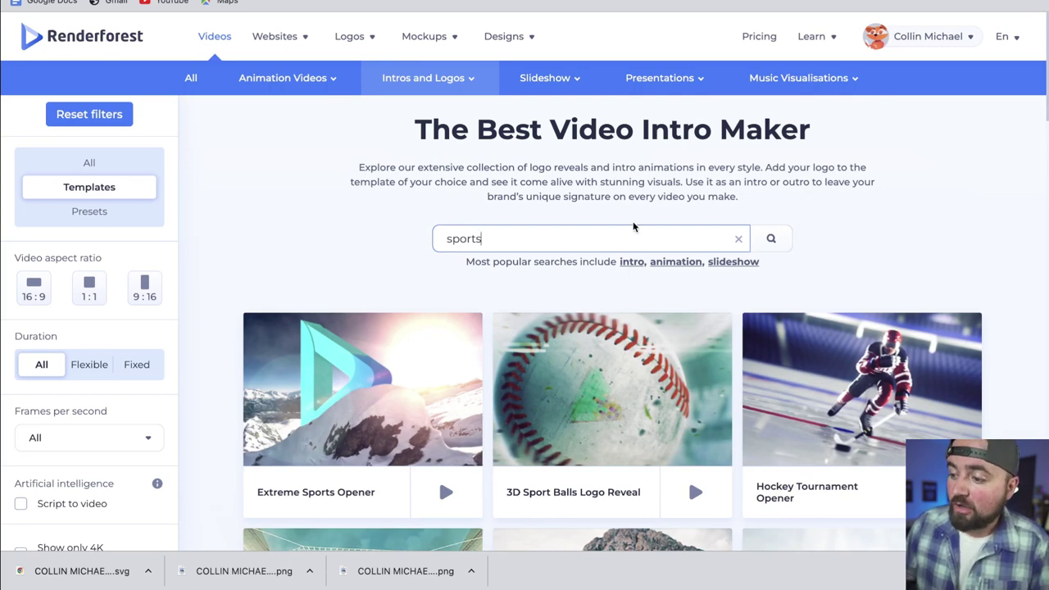
mouse_move(648, 341)
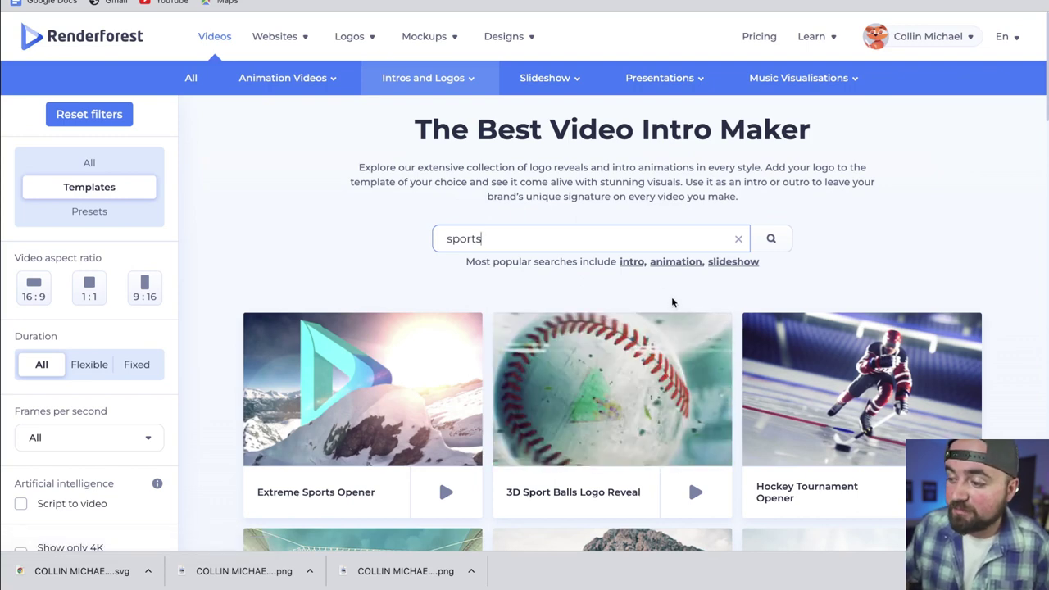
mouse_move(906, 397)
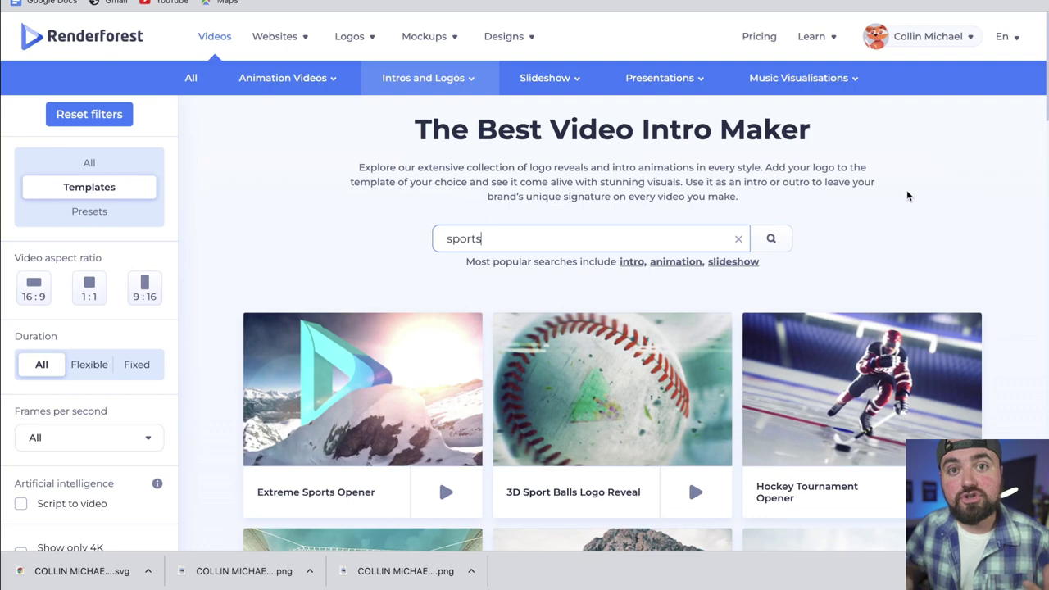
click(738, 238)
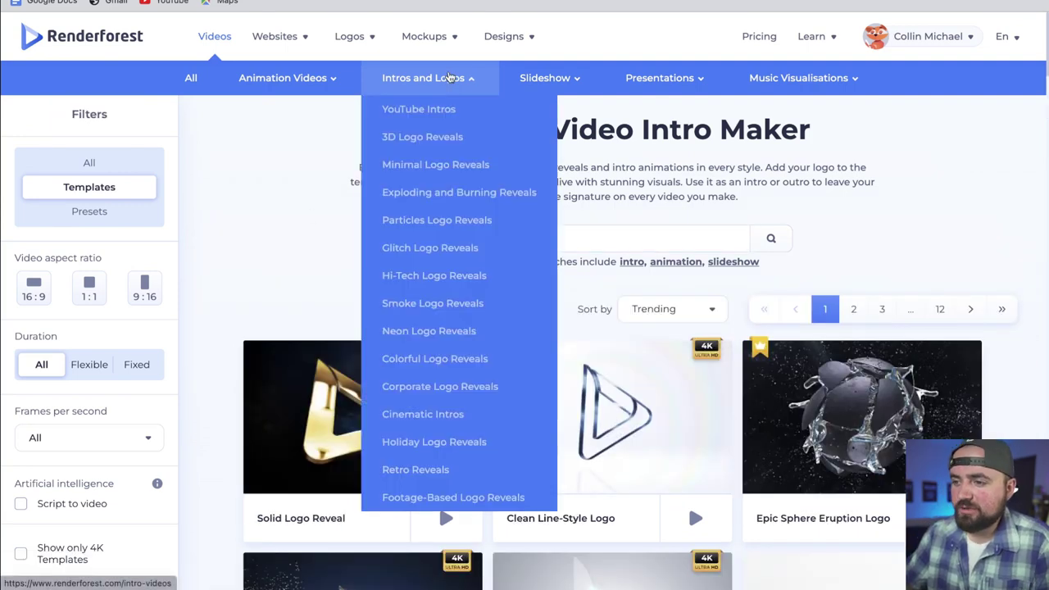
Start a video from the 3D Camera Logo Reveal template on page 3 of the 3D Logo Reveals category
click(429, 136)
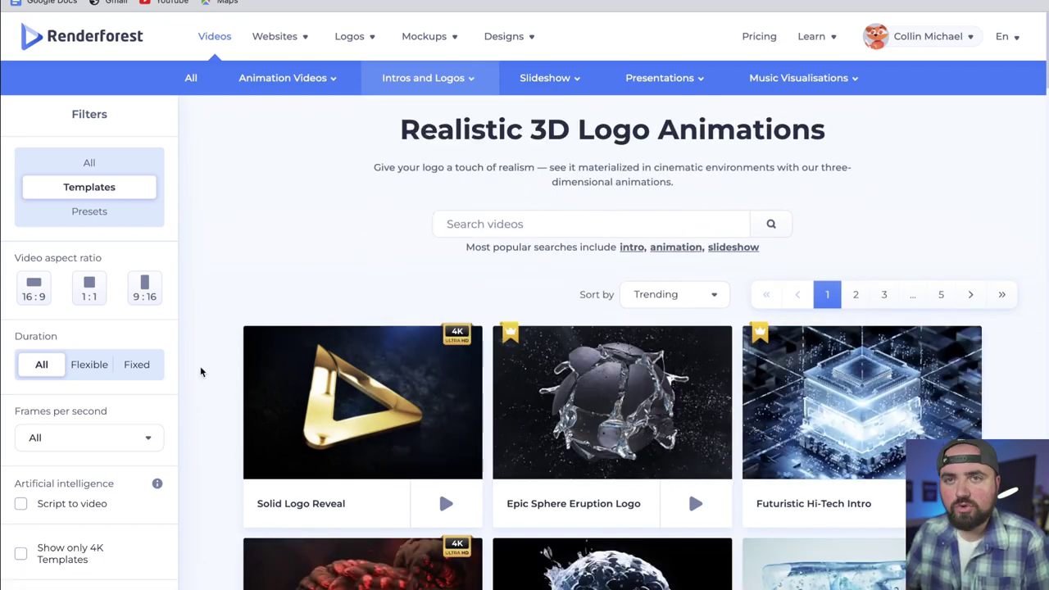
scroll(200, 372, down, 2)
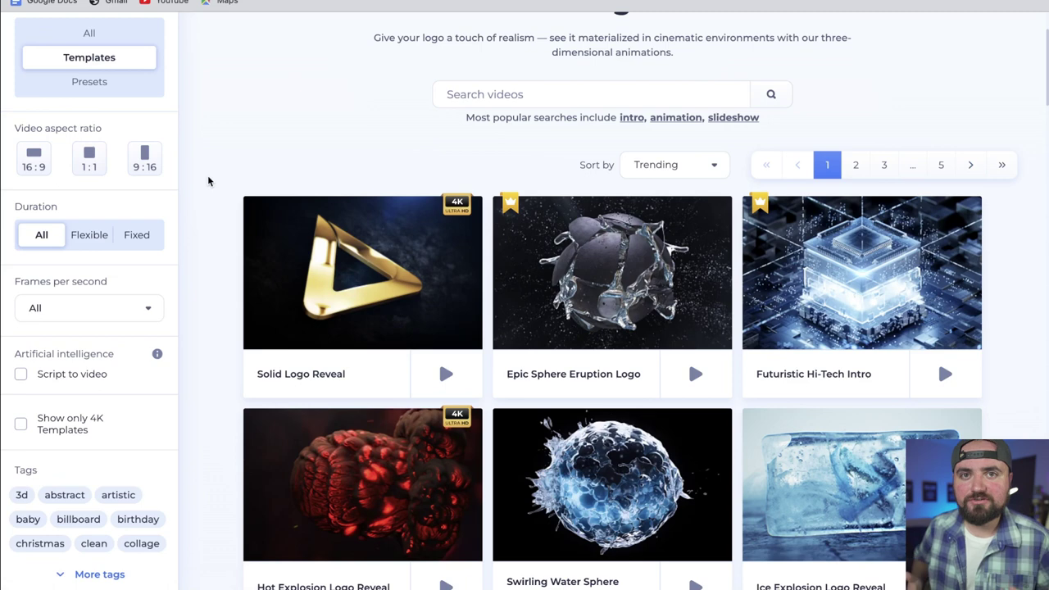
click(883, 165)
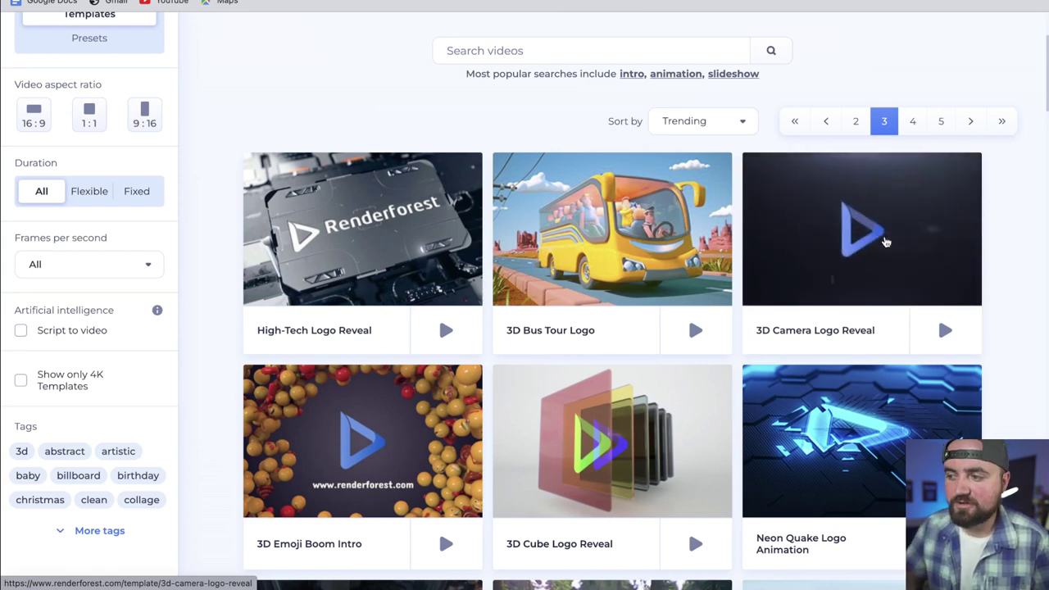
click(885, 240)
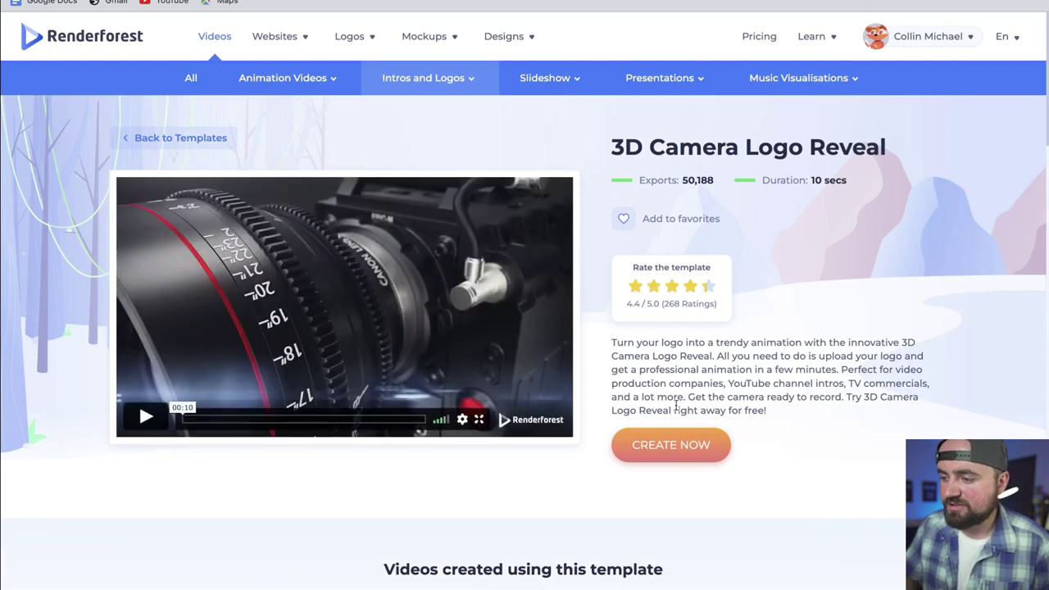
click(668, 443)
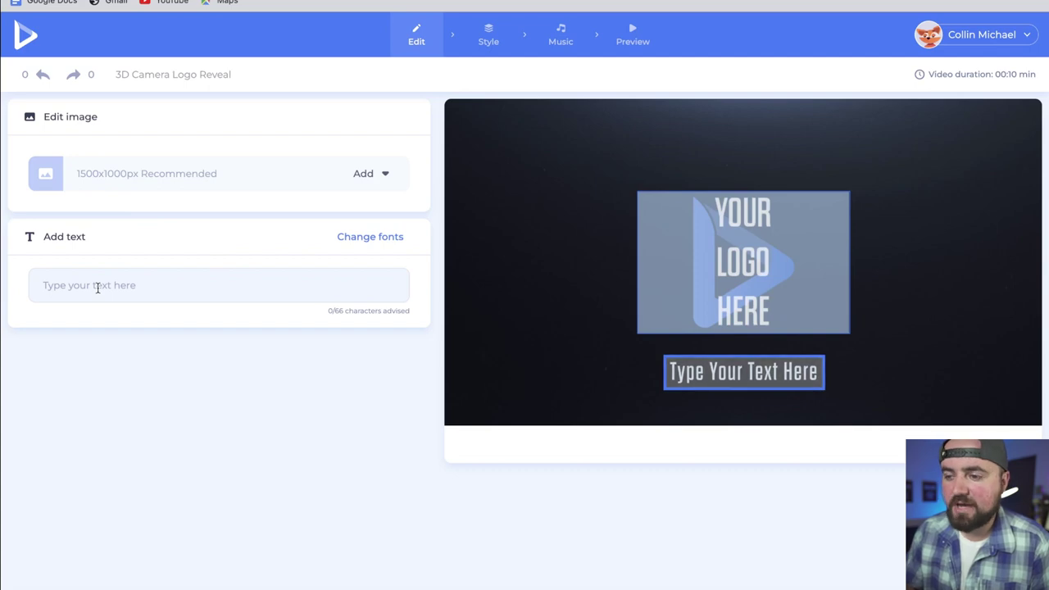
Add the downloaded logo PNG to the template, enlarged and shifted so only the red play-screen icon fills the crop frame
click(379, 176)
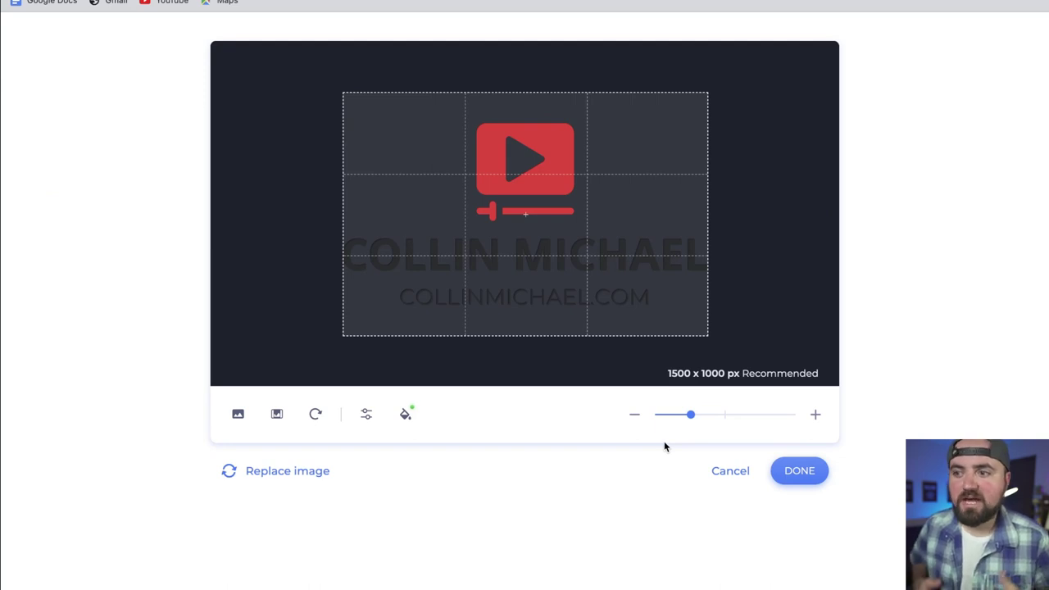
drag(690, 415, 721, 415)
drag(622, 187, 622, 271)
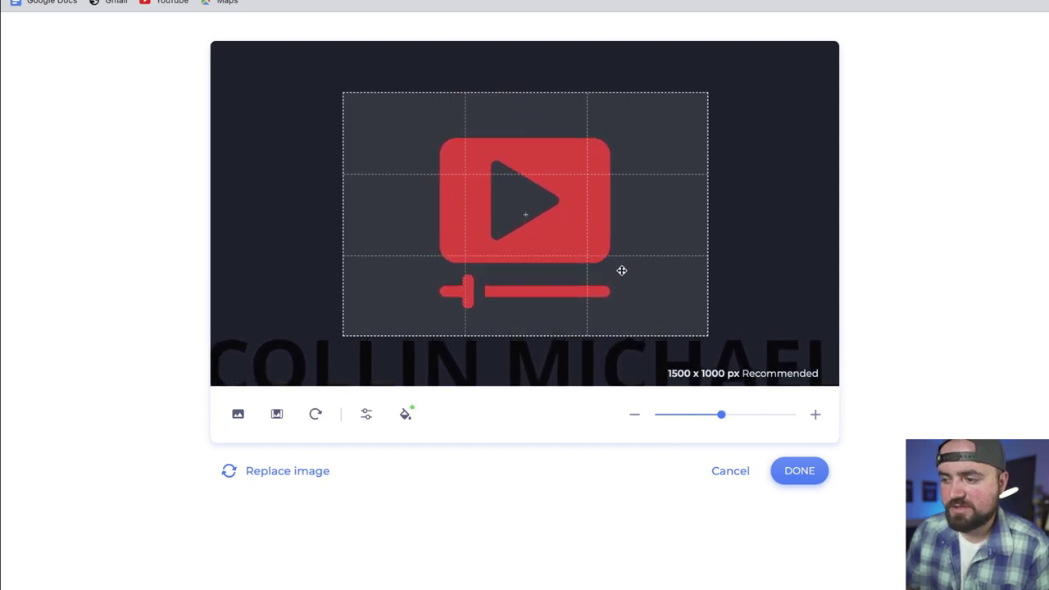
click(782, 475)
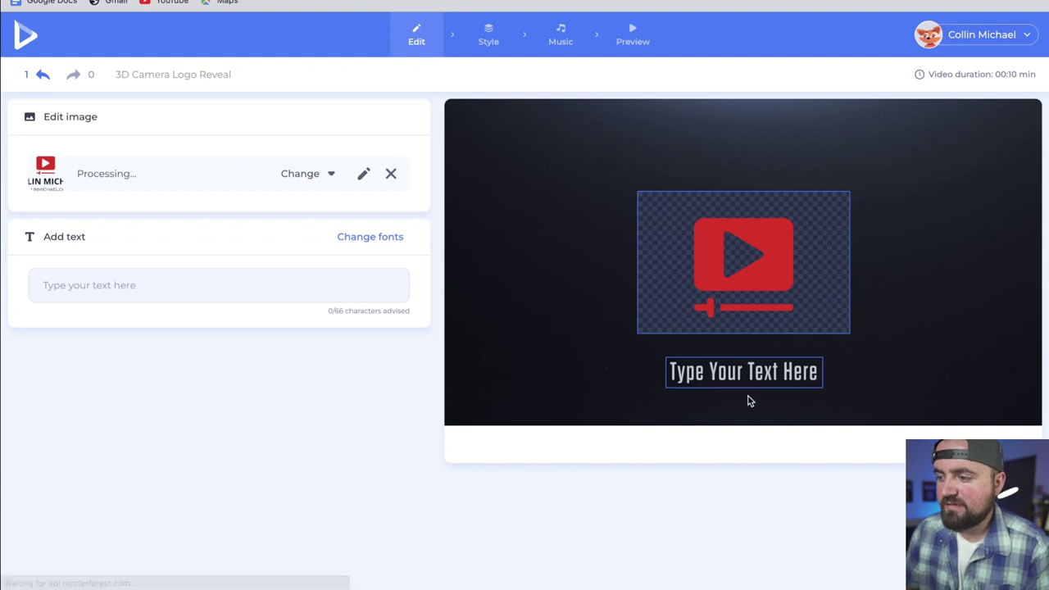
Enter the channel's website address in capitals as the text below the logo
click(120, 291)
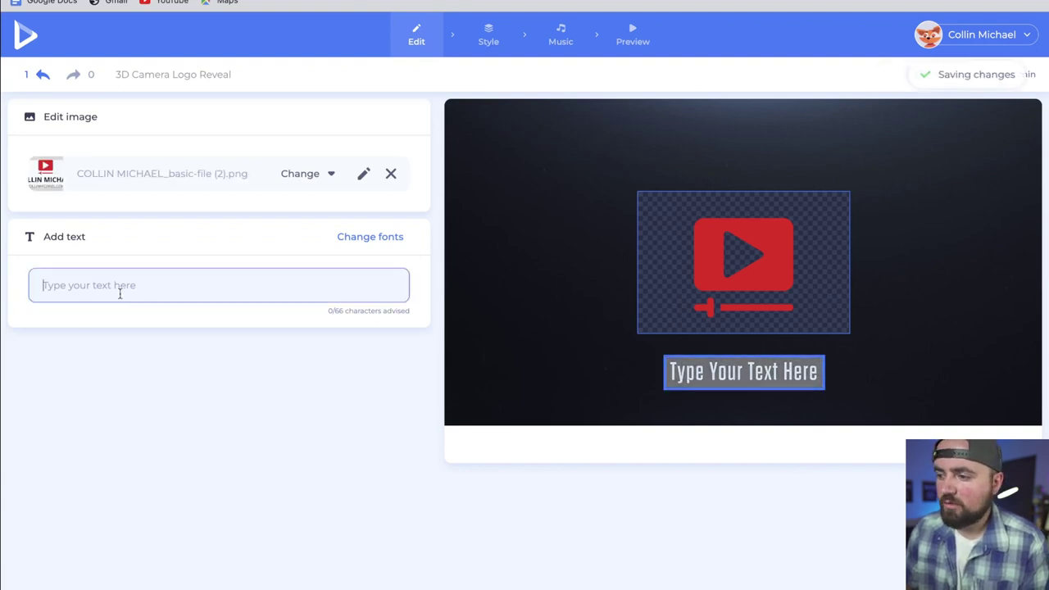
text(COL)
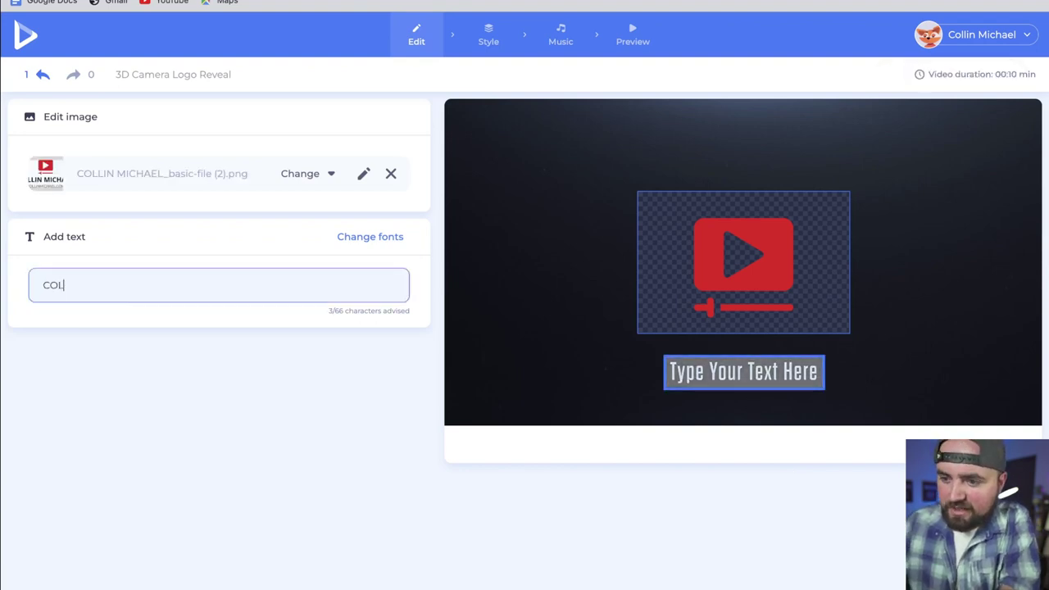
text(LINMICHAEL)
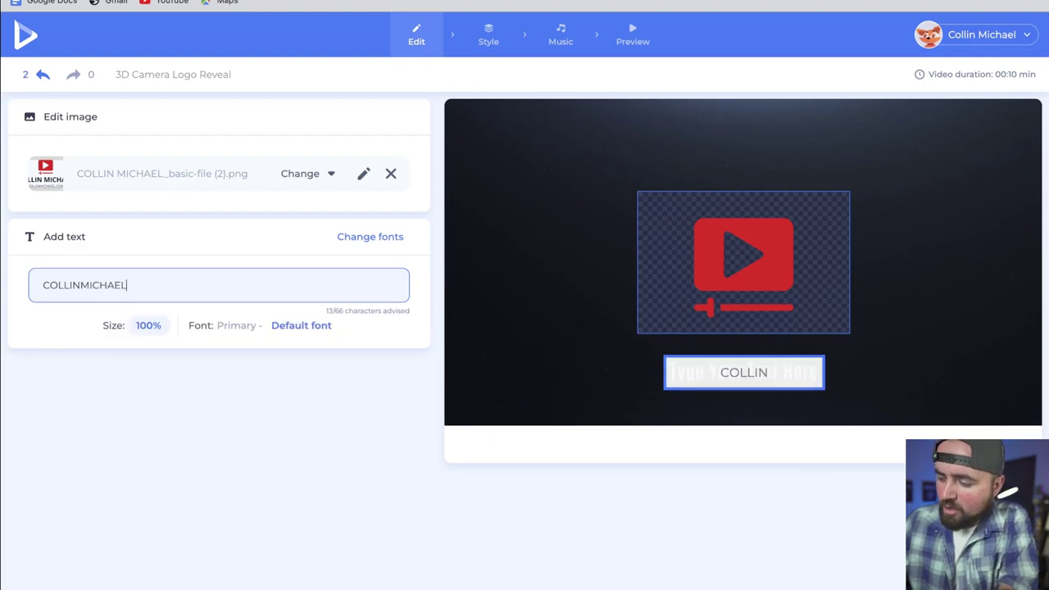
text(.COM)
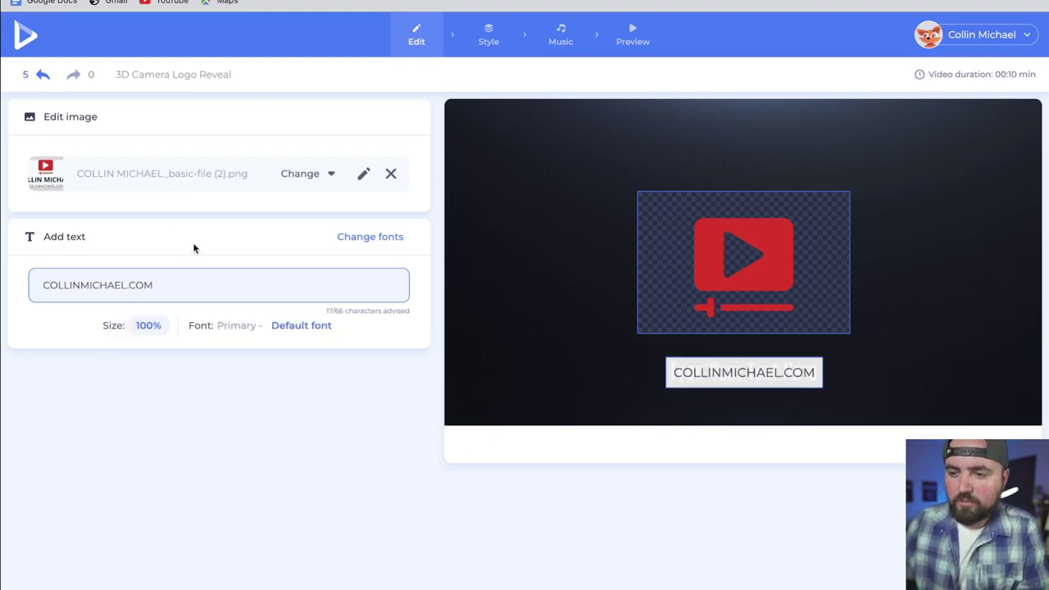
click(197, 244)
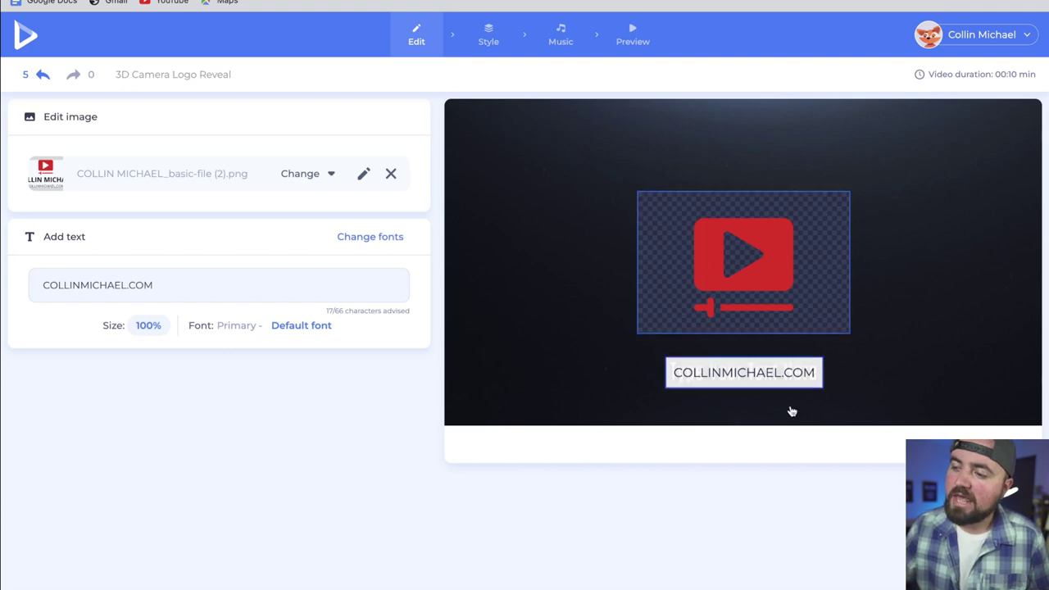
Look through the fonts available for the template's primary text, keeping the default font
click(357, 240)
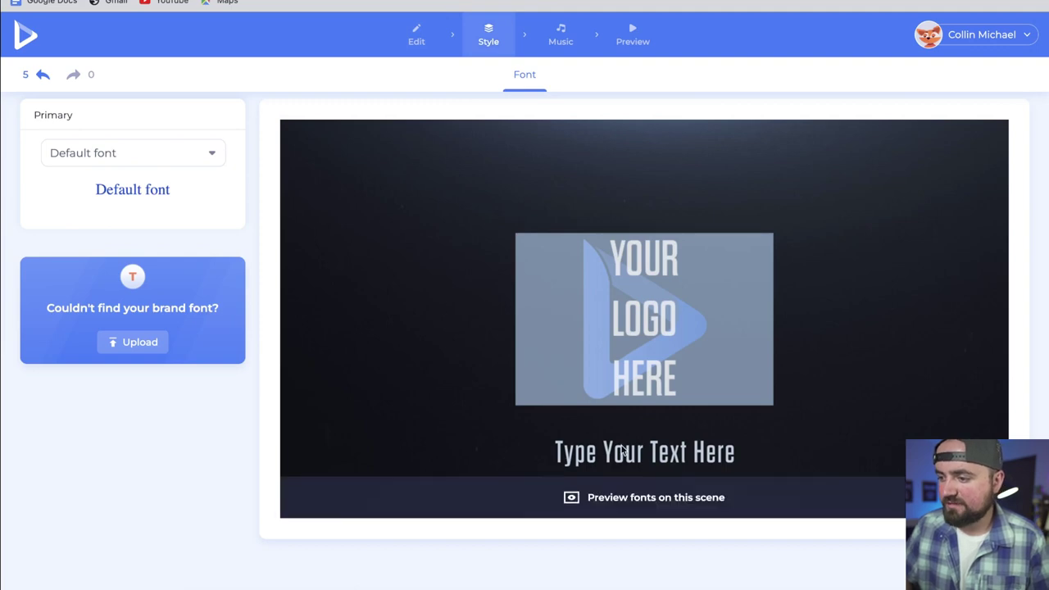
click(131, 164)
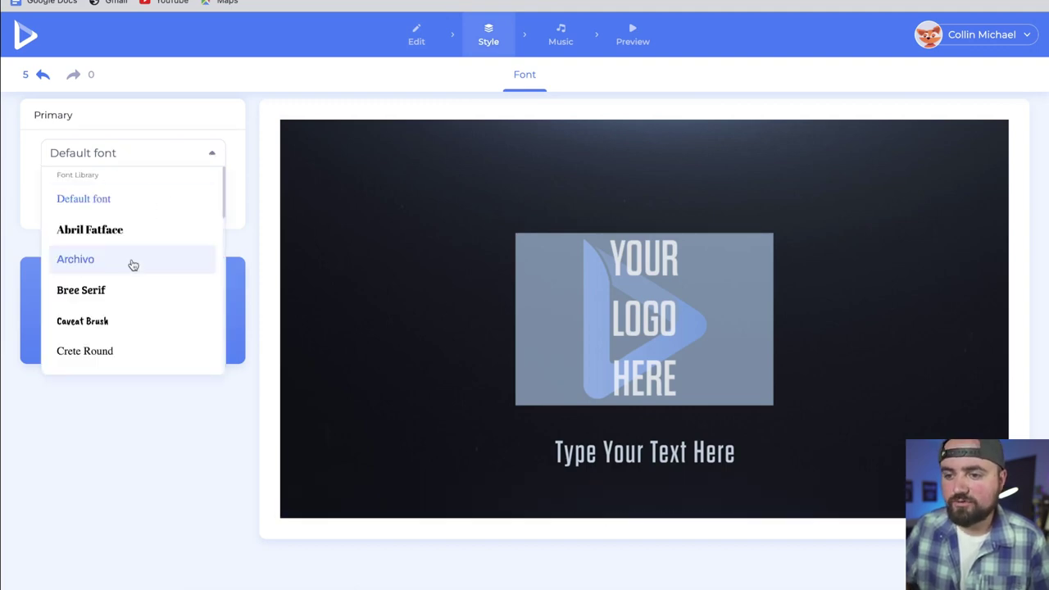
scroll(129, 262, down, 5)
scroll(131, 264, down, 2)
scroll(131, 264, up, 10)
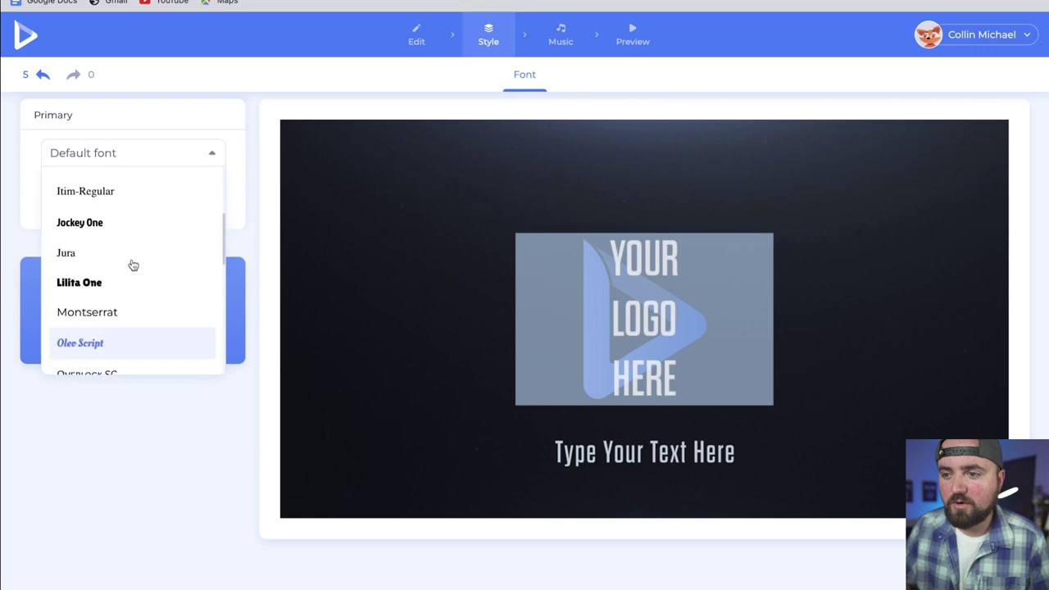
click(215, 152)
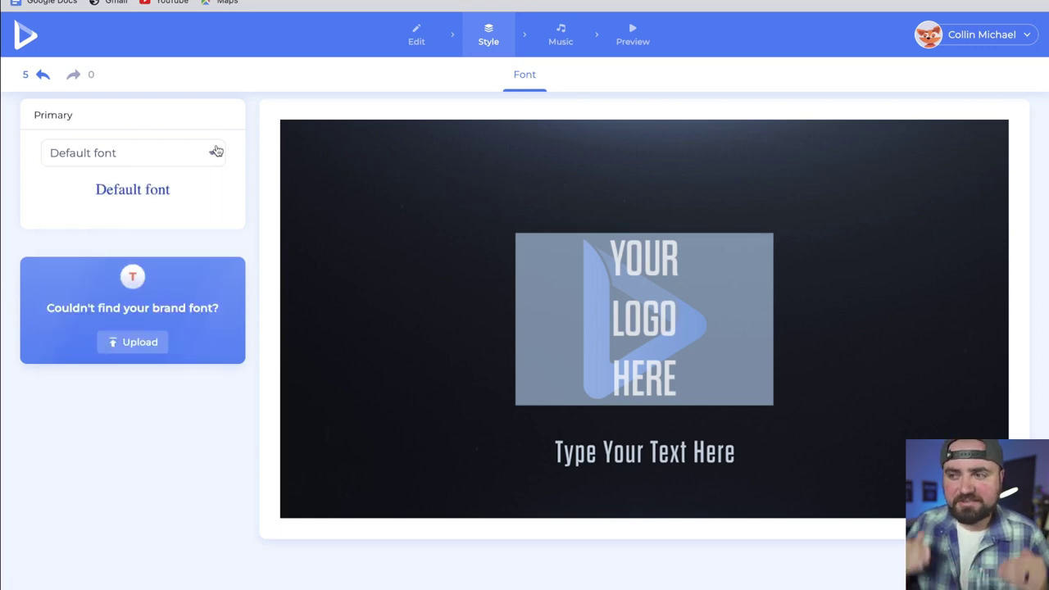
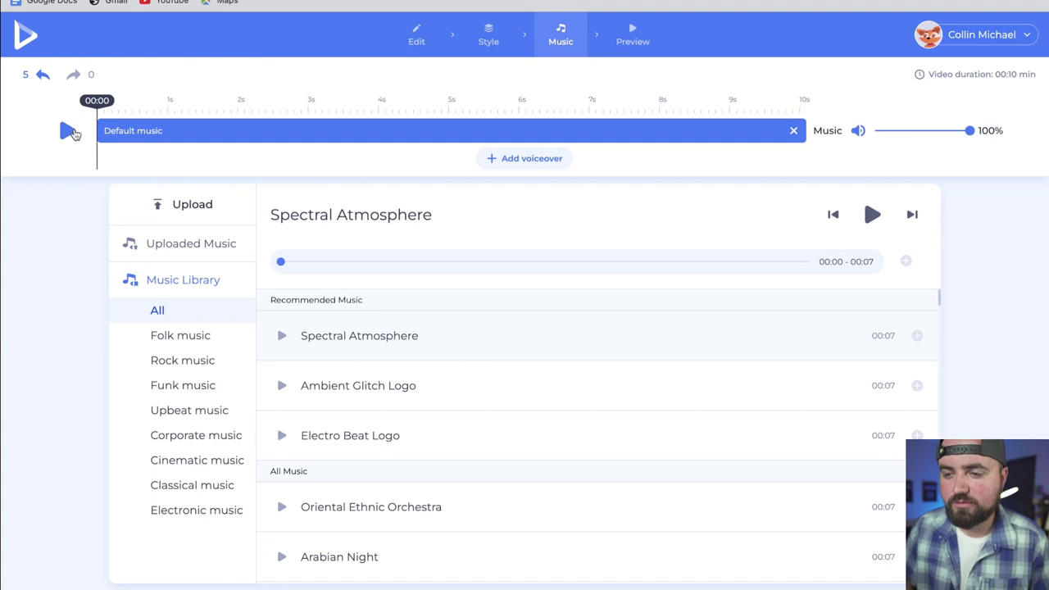
Listen to the default music and look through the library's Cinematic, Classical and Electronic tracks
click(70, 132)
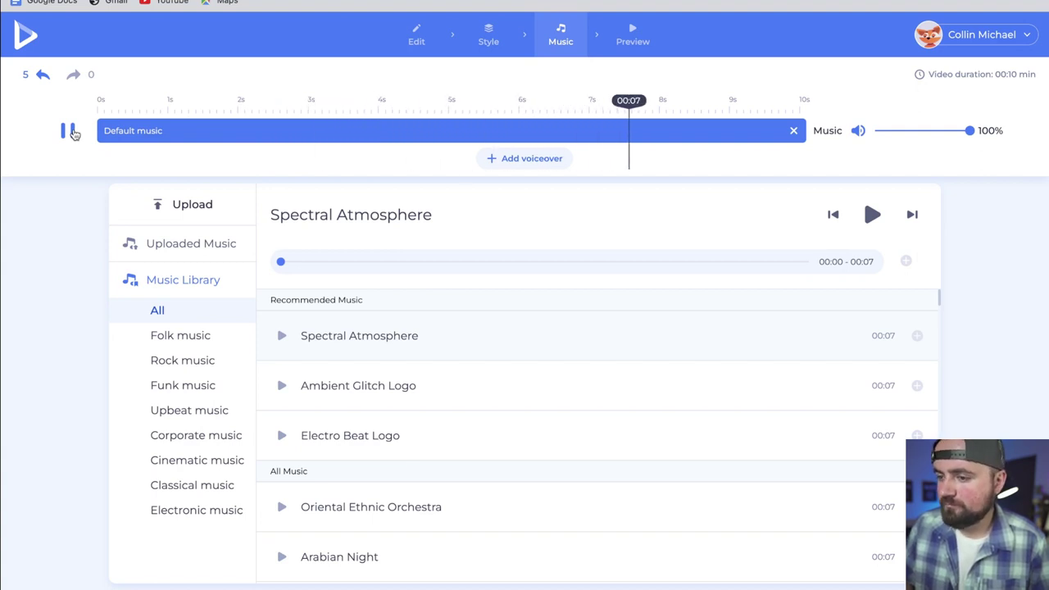
click(69, 132)
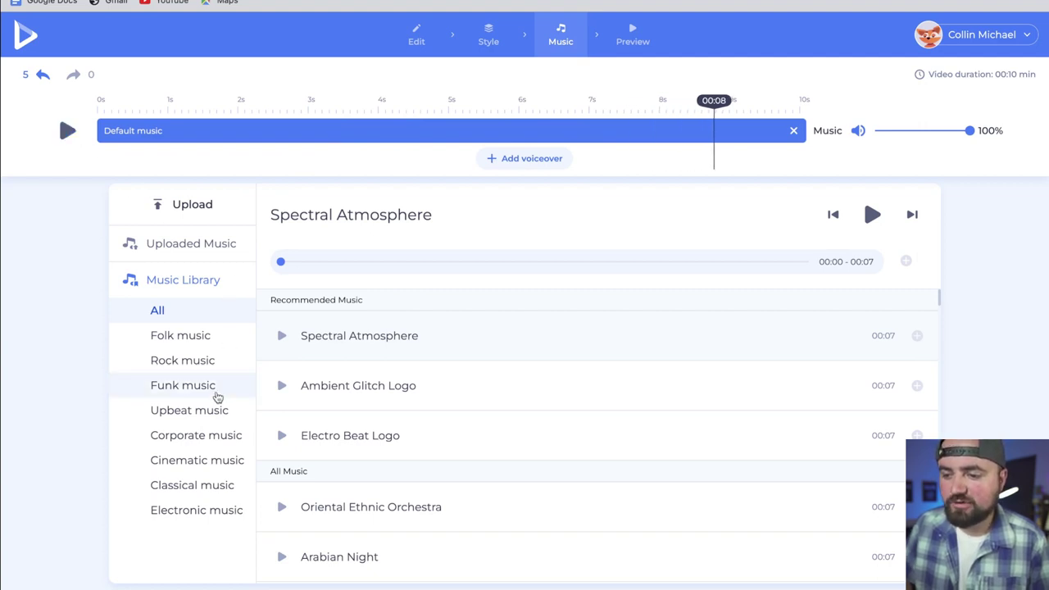
click(191, 462)
click(190, 487)
click(192, 512)
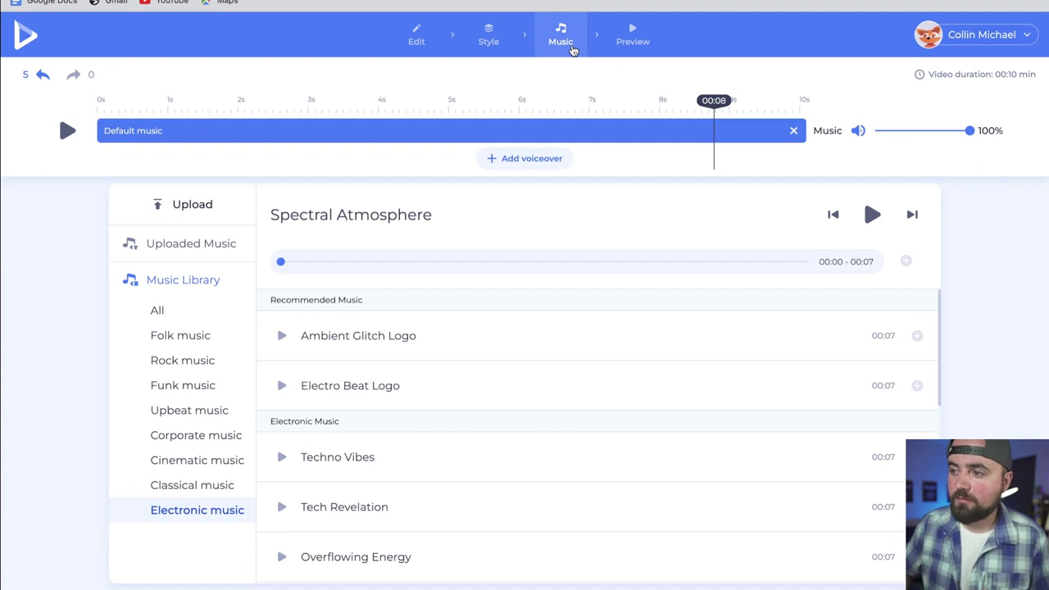
Export the intro video in HD1080 quality
click(638, 34)
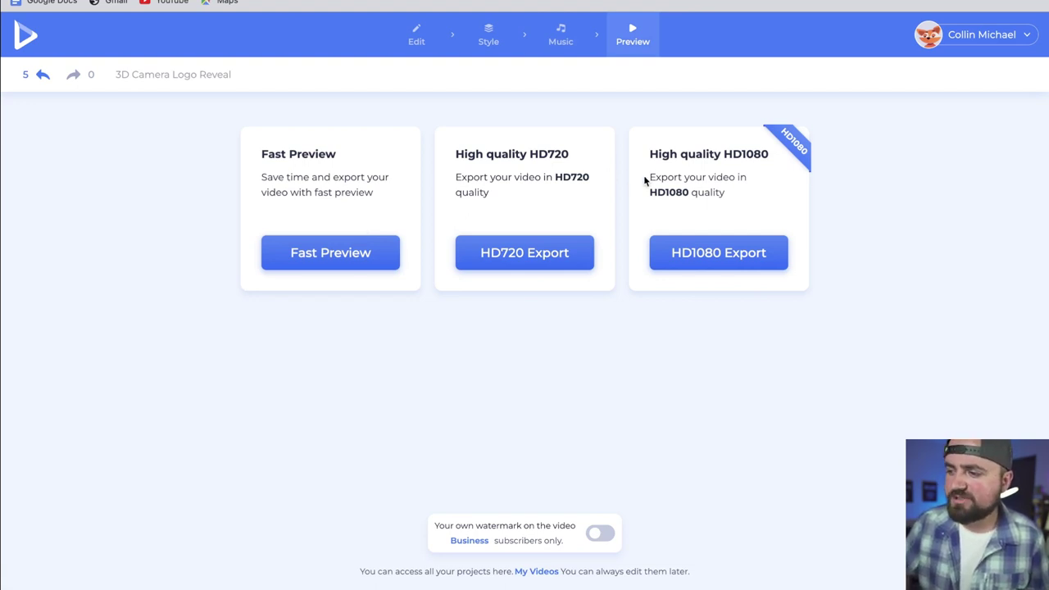
click(697, 254)
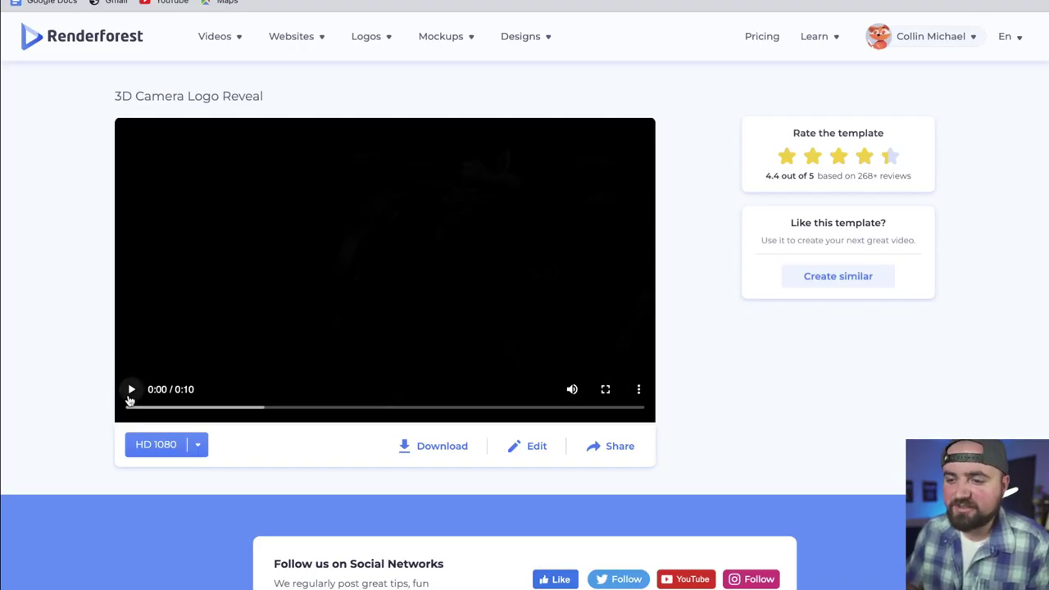
Play the exported 3D Camera Logo Reveal intro video
click(131, 390)
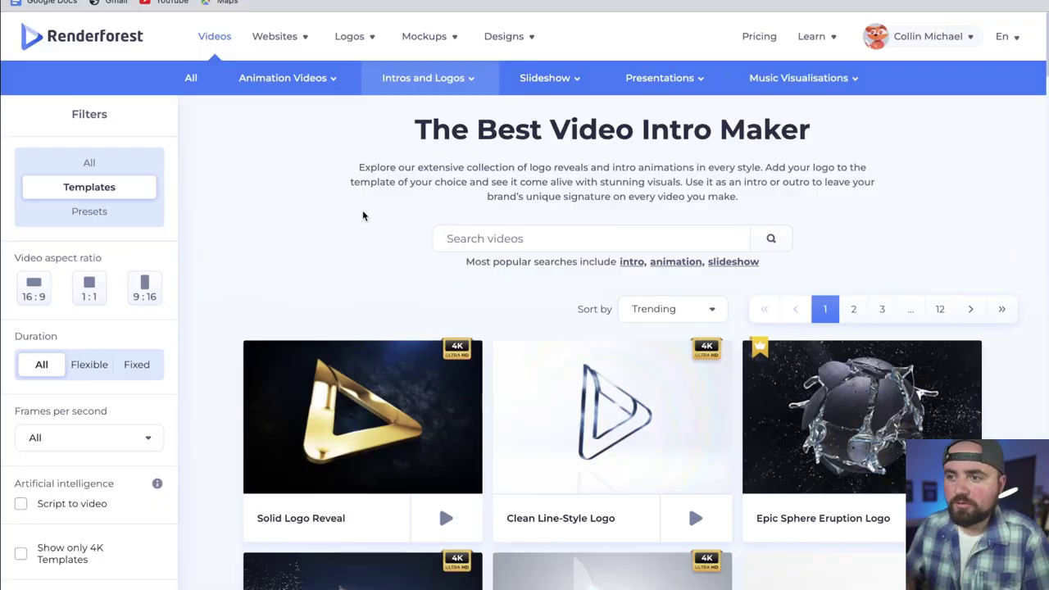
Browse the YouTube intro and end screen templates and open the YouTube Channel Intro template
mouse_move(426, 82)
click(420, 112)
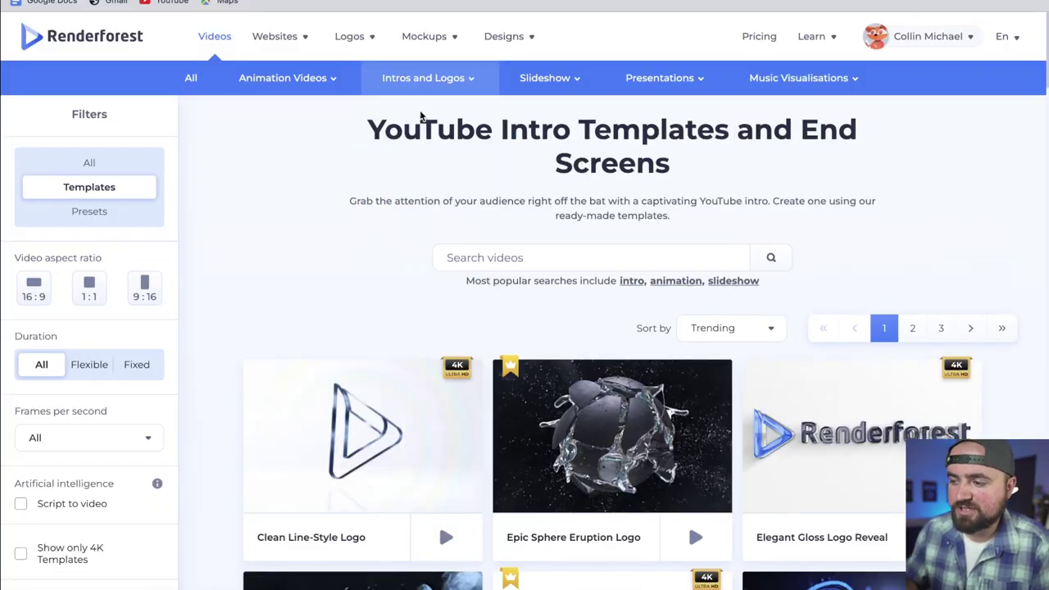
scroll(208, 397, down, 2)
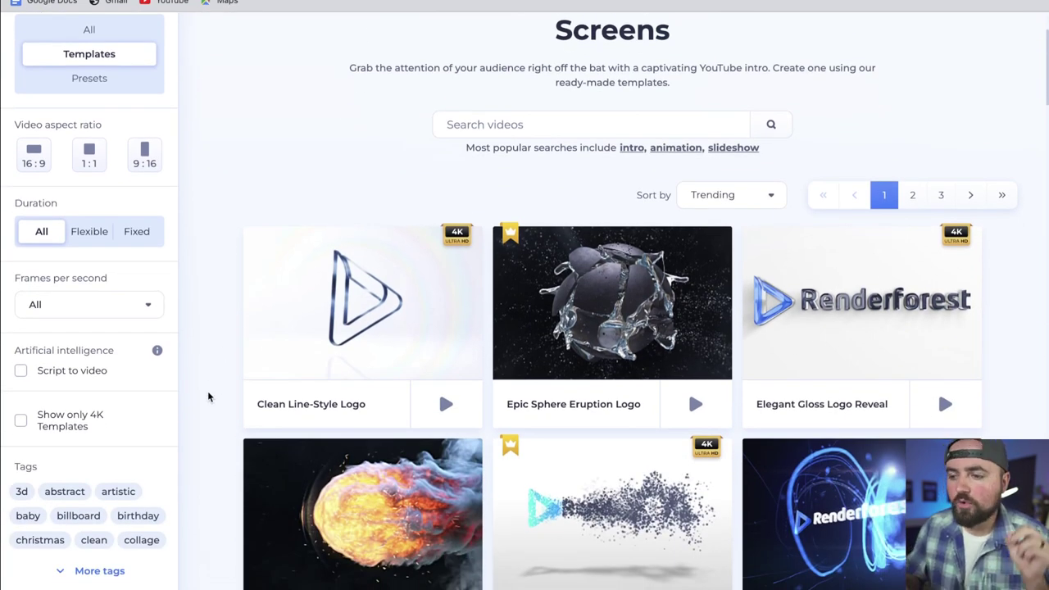
scroll(208, 395, down, 2)
scroll(197, 352, down, 6)
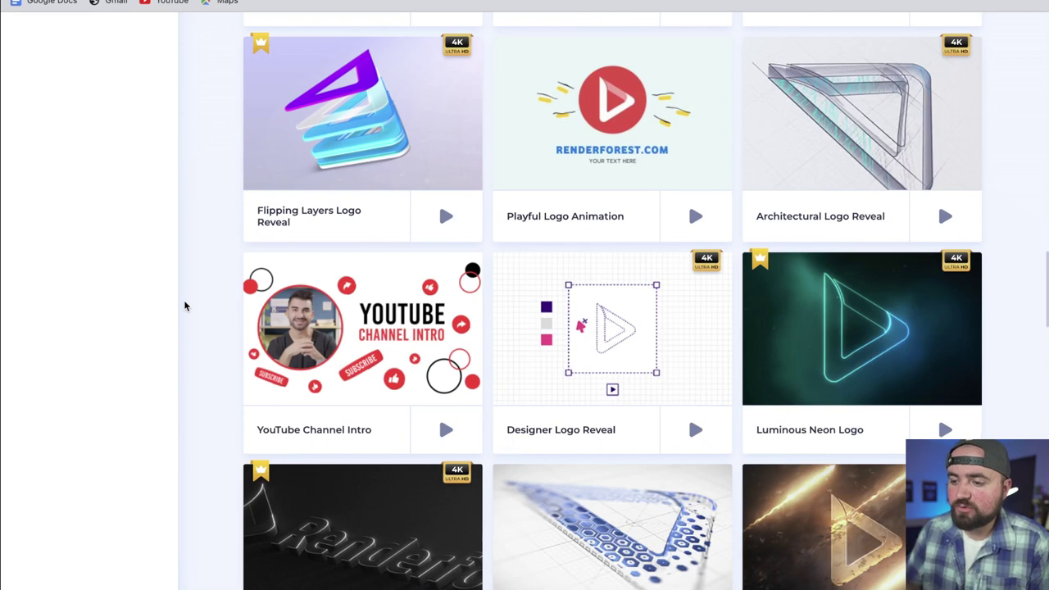
mouse_move(349, 386)
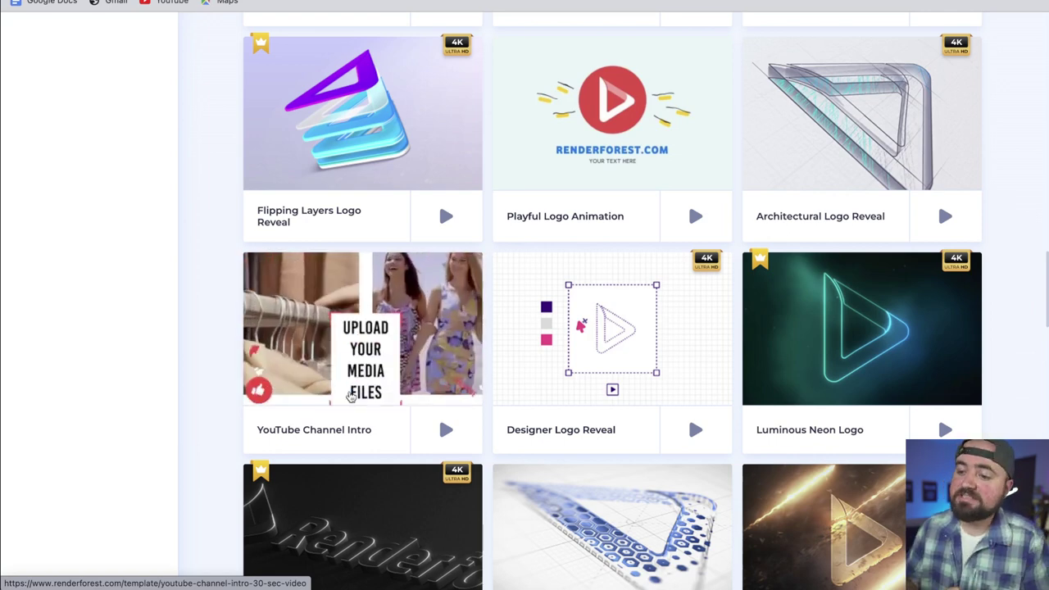
click(339, 429)
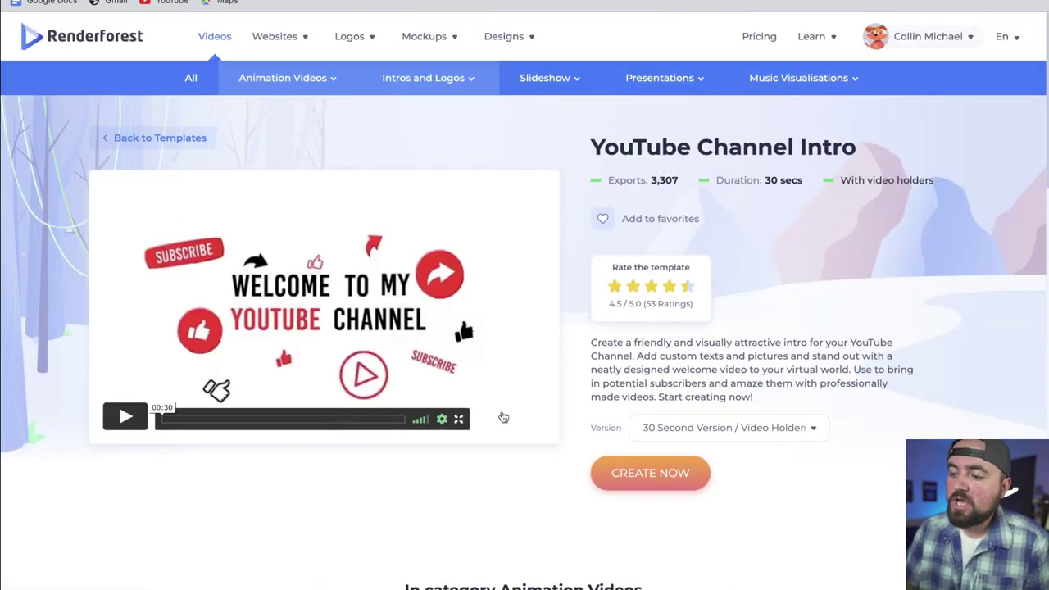
Set the template version to 15 Second Version / Photo Holders and watch its preview with the sound muted
click(773, 428)
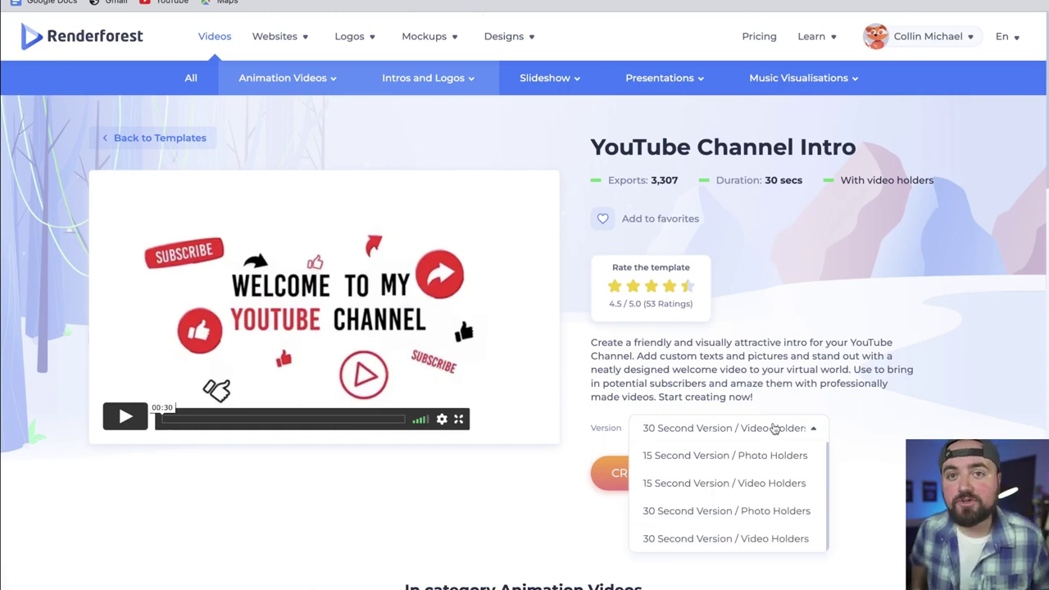
click(751, 463)
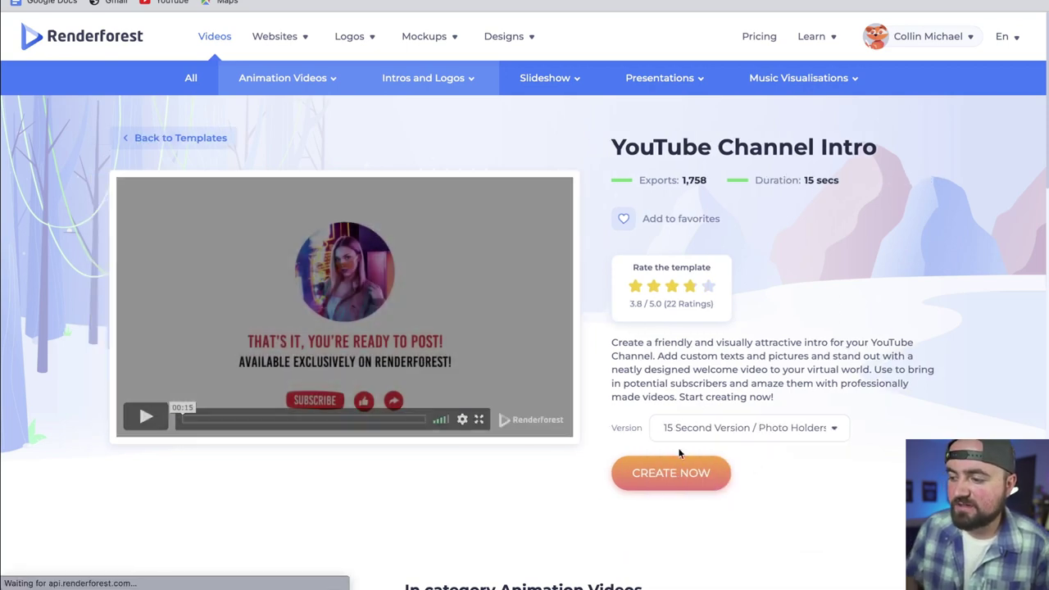
key(XF86AudioMute)
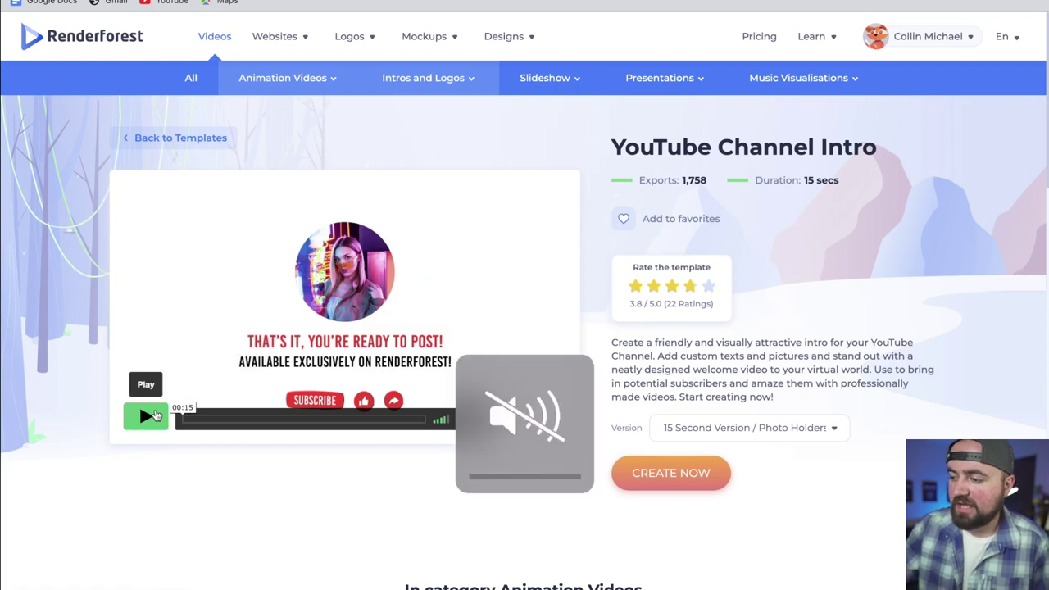
click(146, 416)
key(XF86AudioMute)
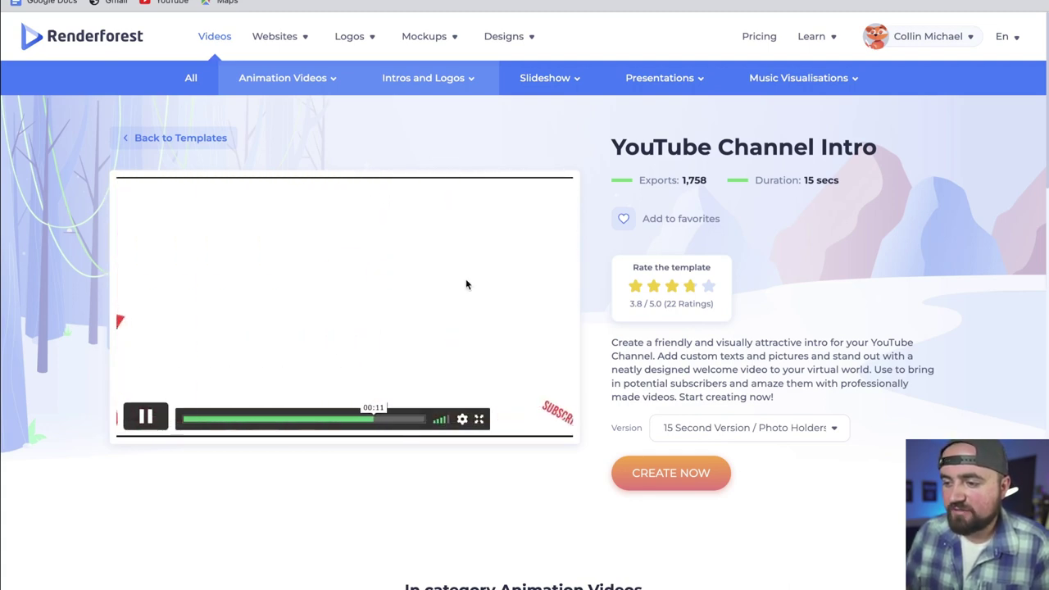
click(148, 417)
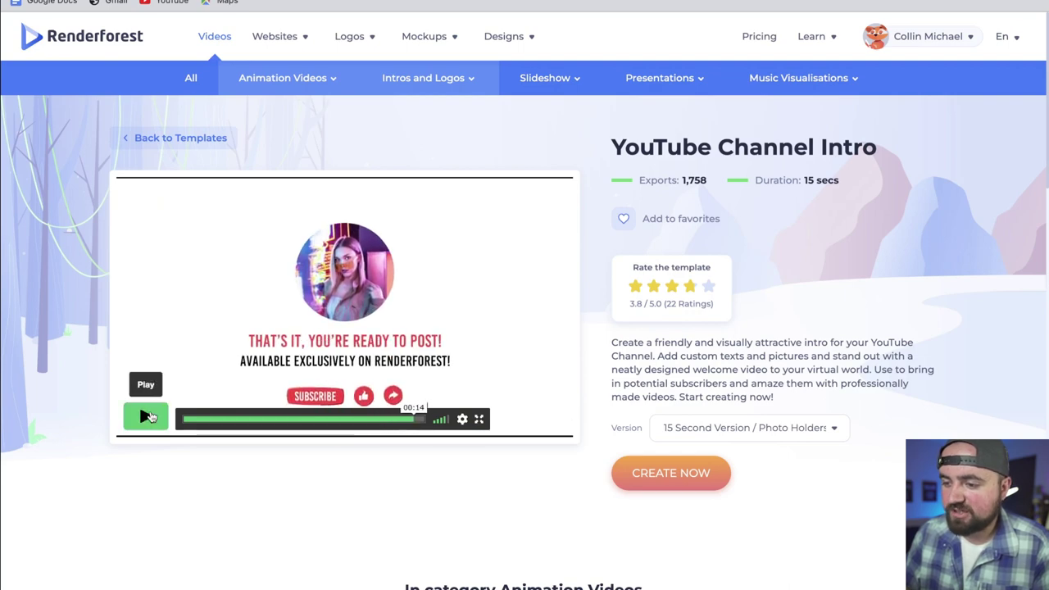
Create a video from the 15-second template and look through its four scenes, returning to the first
click(662, 479)
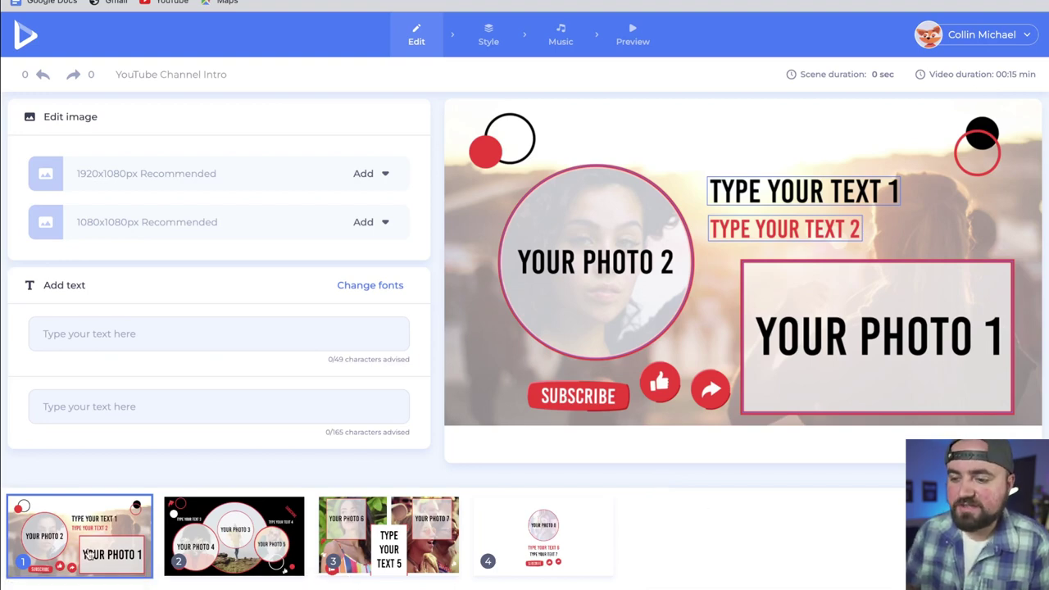
click(223, 524)
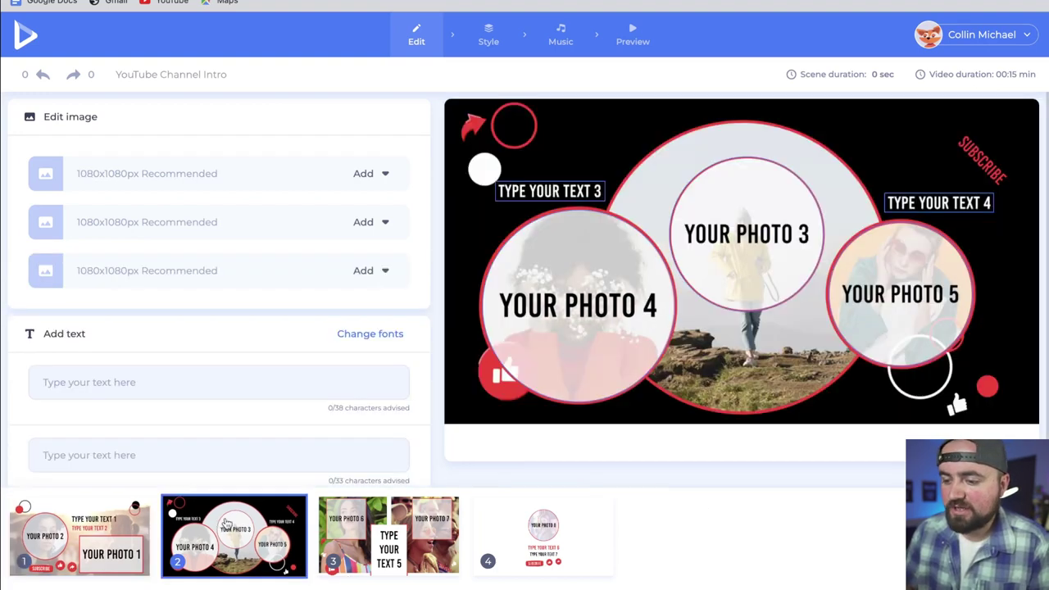
click(366, 529)
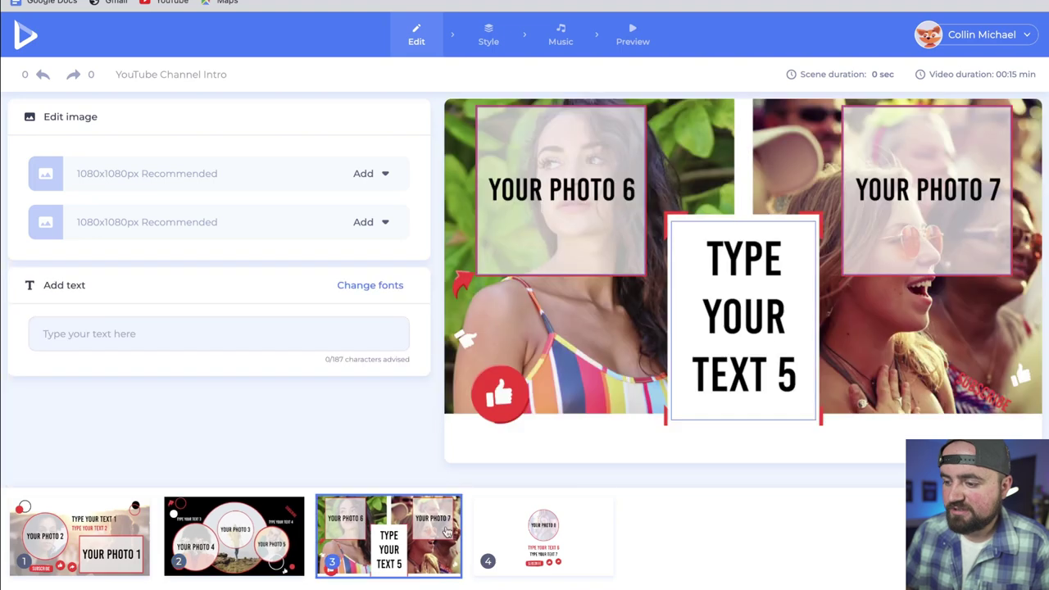
click(505, 538)
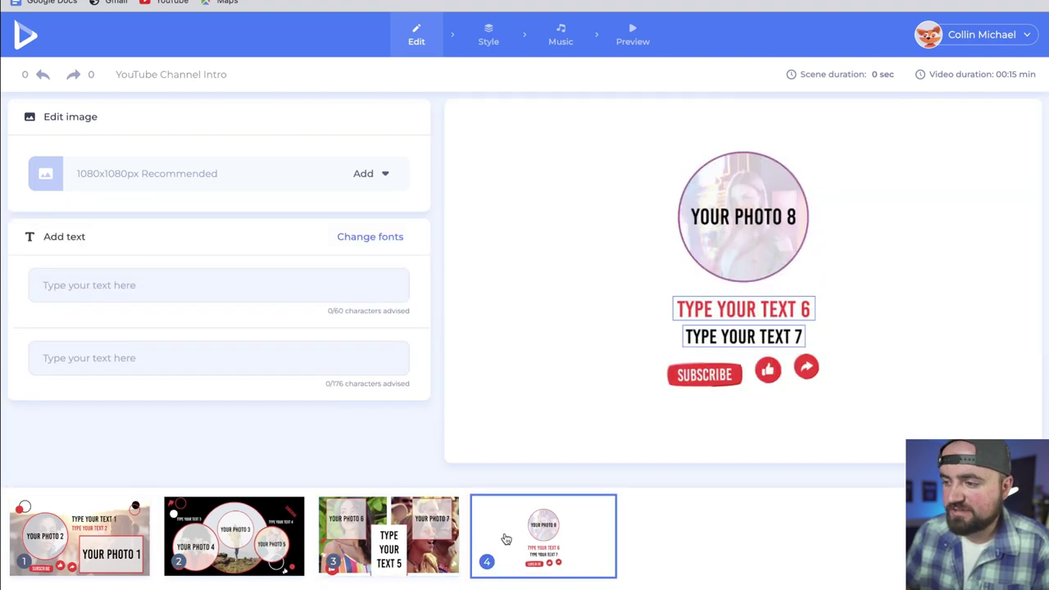
click(92, 528)
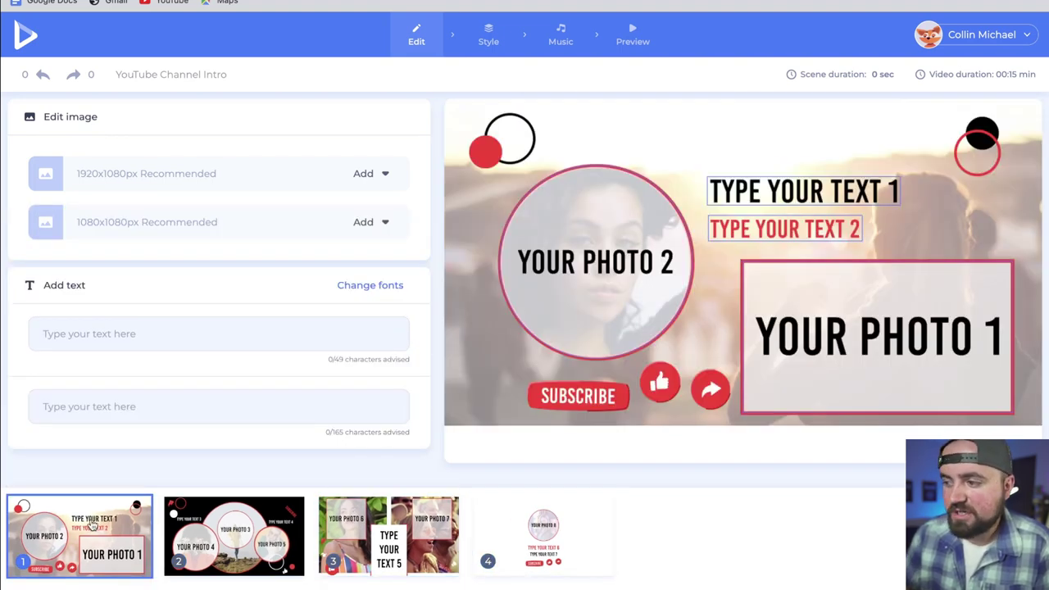
Add doubleplaybutton.png to the first scene's circular photo holder, enlarged until it fills the circle
click(600, 267)
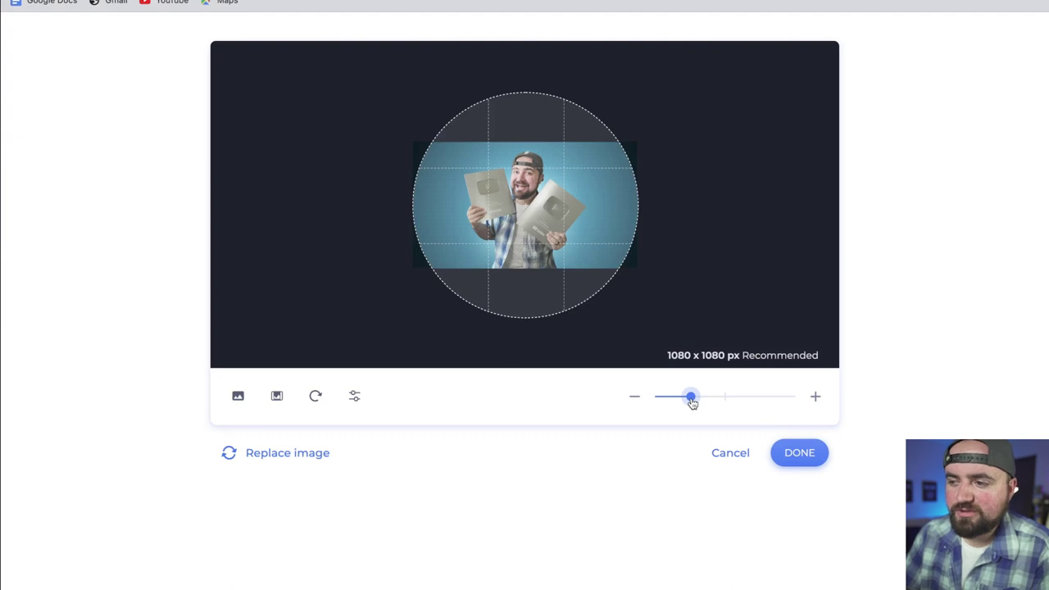
drag(691, 396, 726, 401)
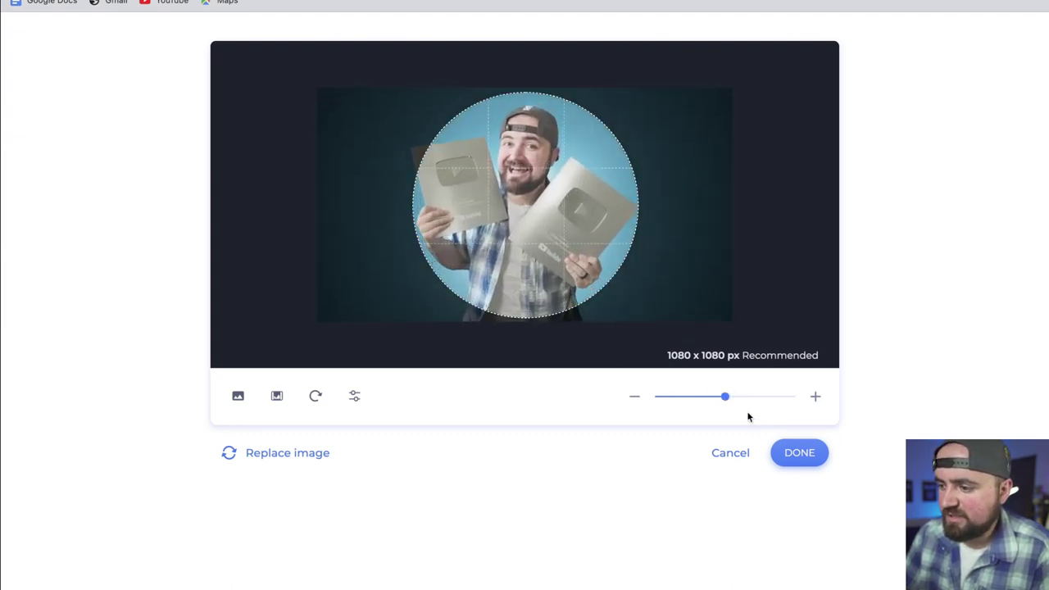
click(817, 460)
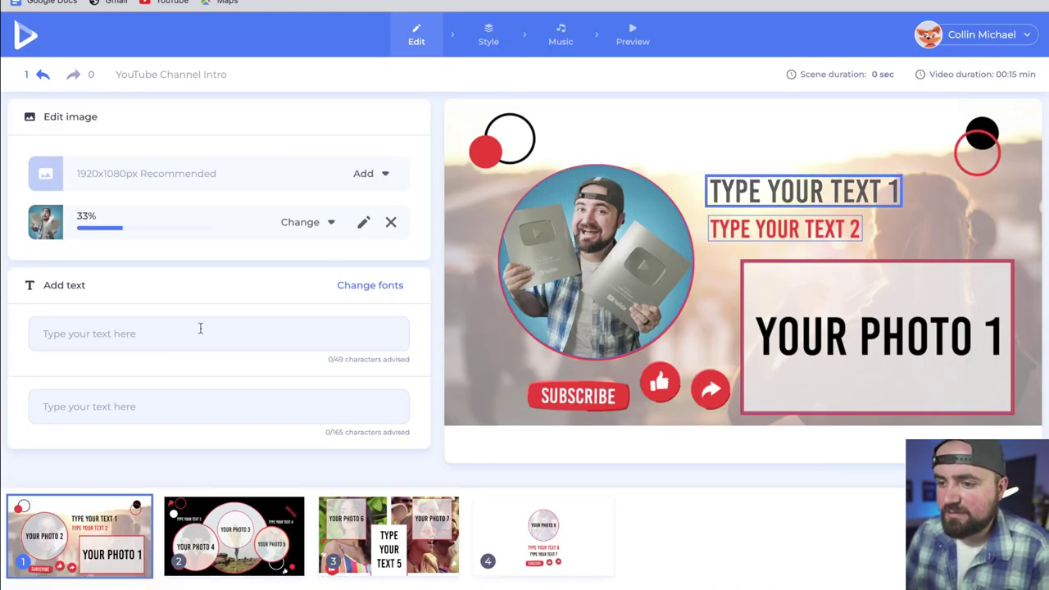
Enter the channel's website address in capitals as the first scene's upper text
click(793, 201)
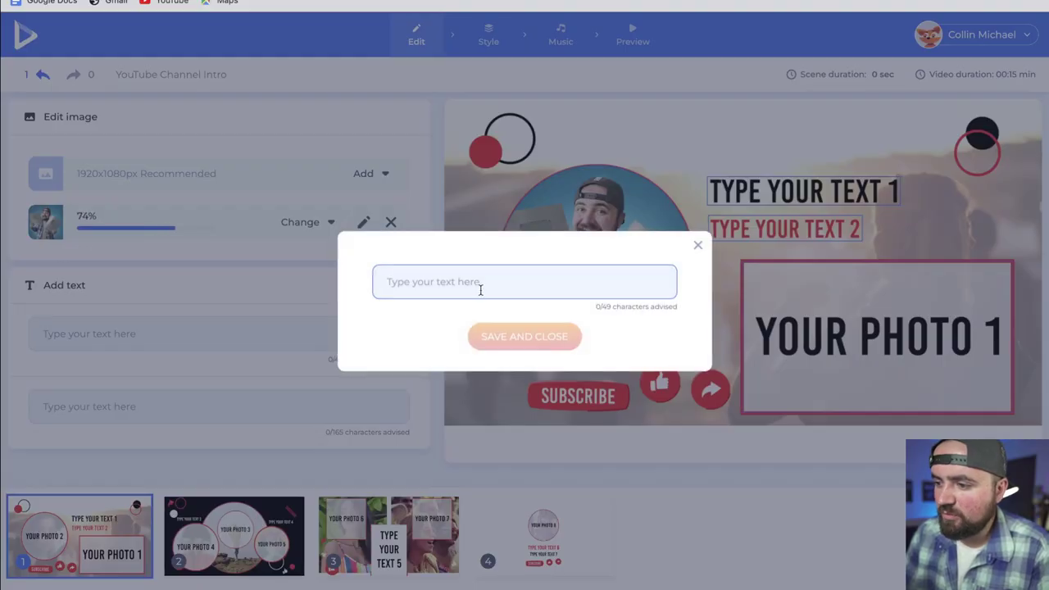
text(COLLINMICHAEL.com)
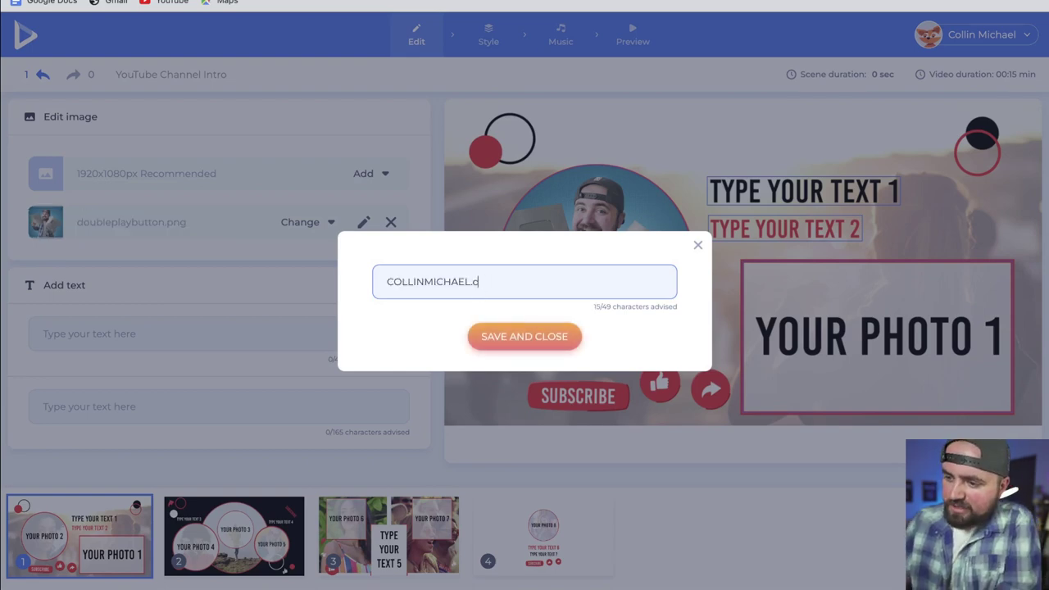
text(com)
click(528, 336)
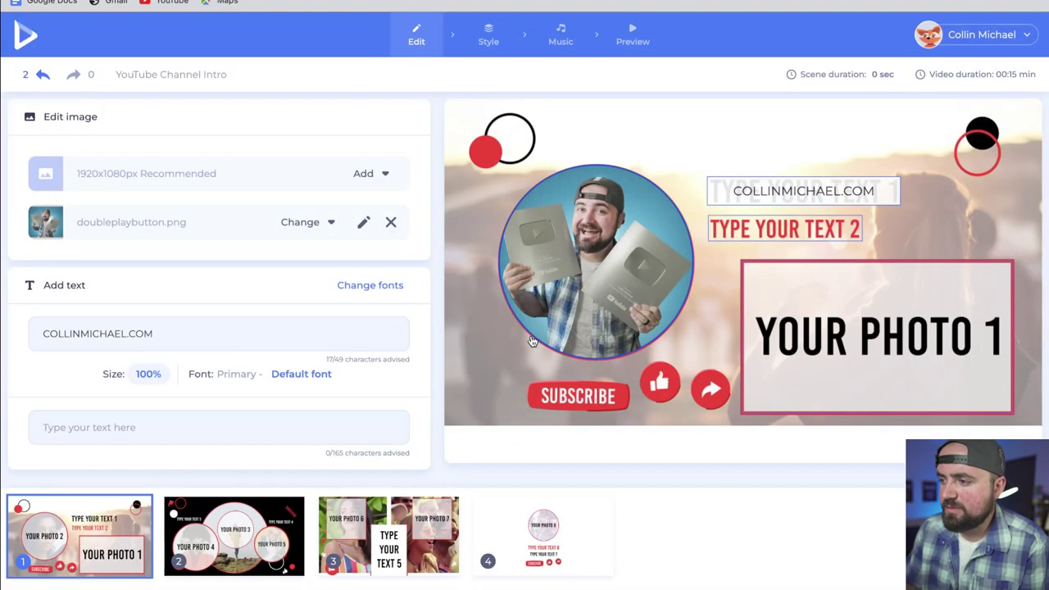
click(788, 227)
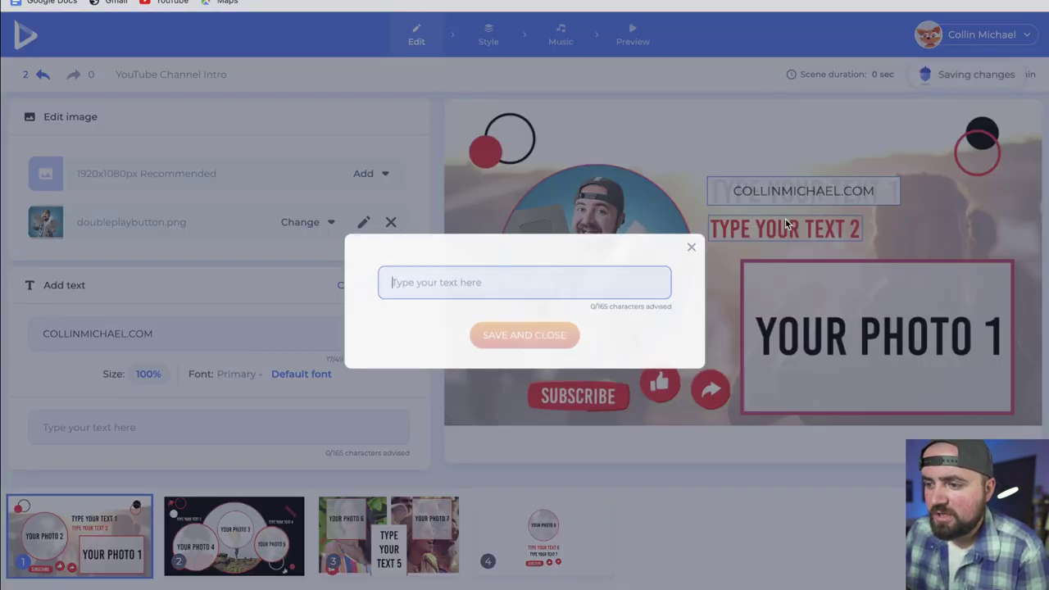
click(697, 244)
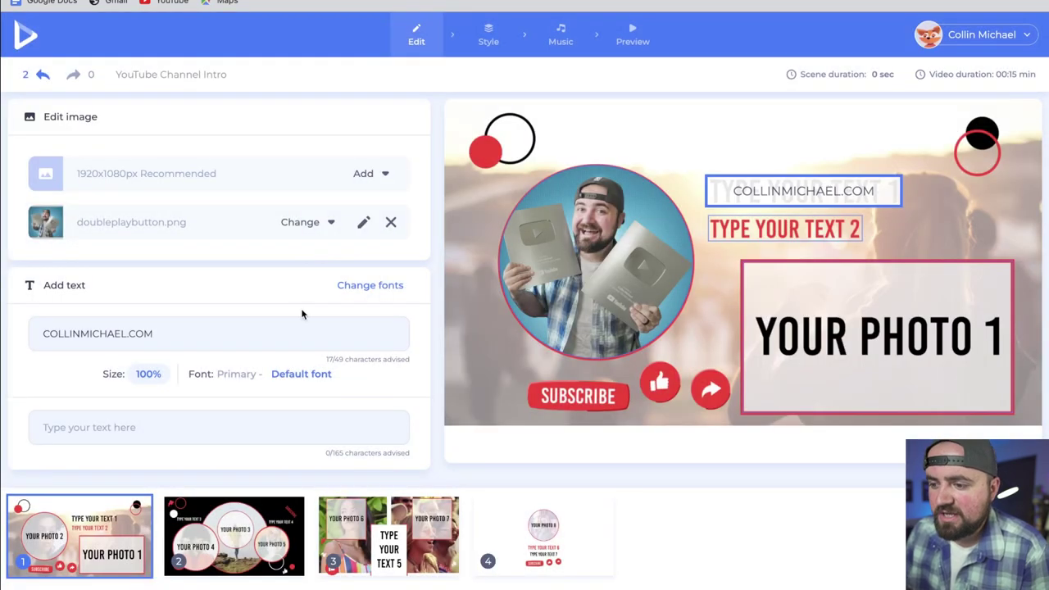
click(211, 421)
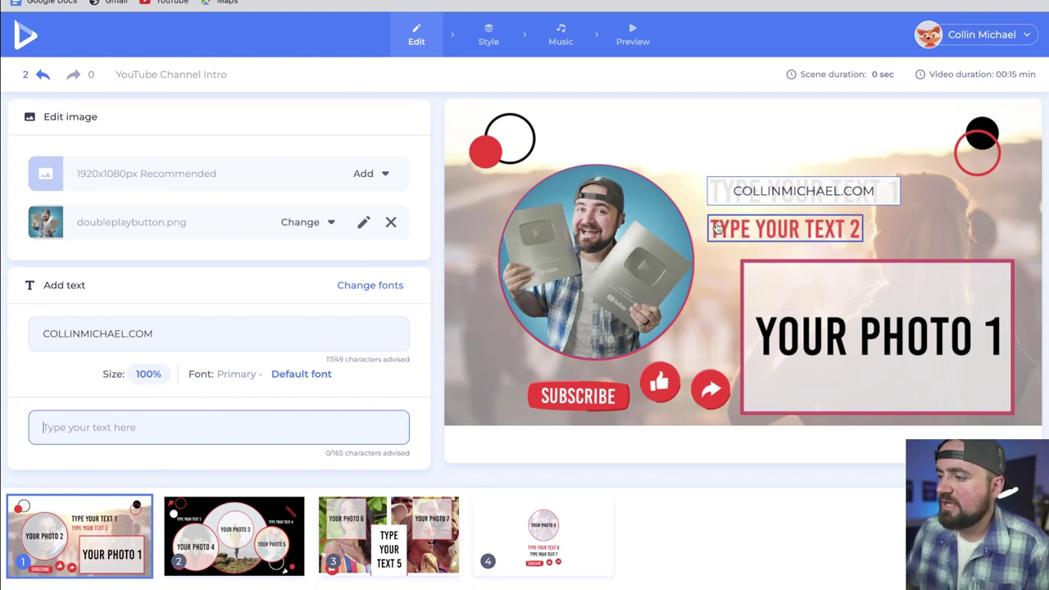
Open the second scene and search the stock images for "video editing" to fill its third photo holder
click(236, 538)
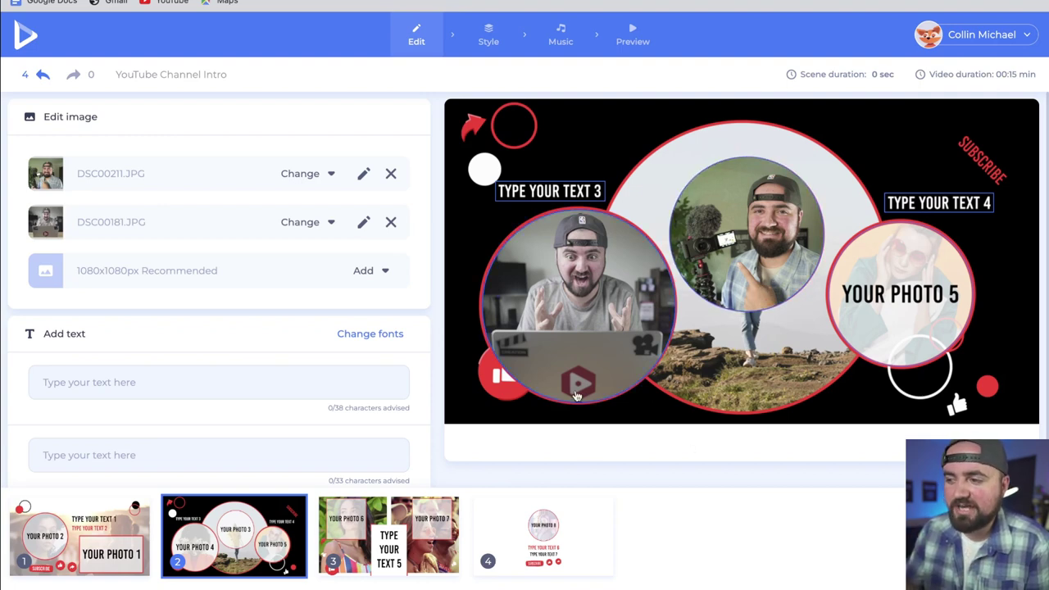
click(363, 271)
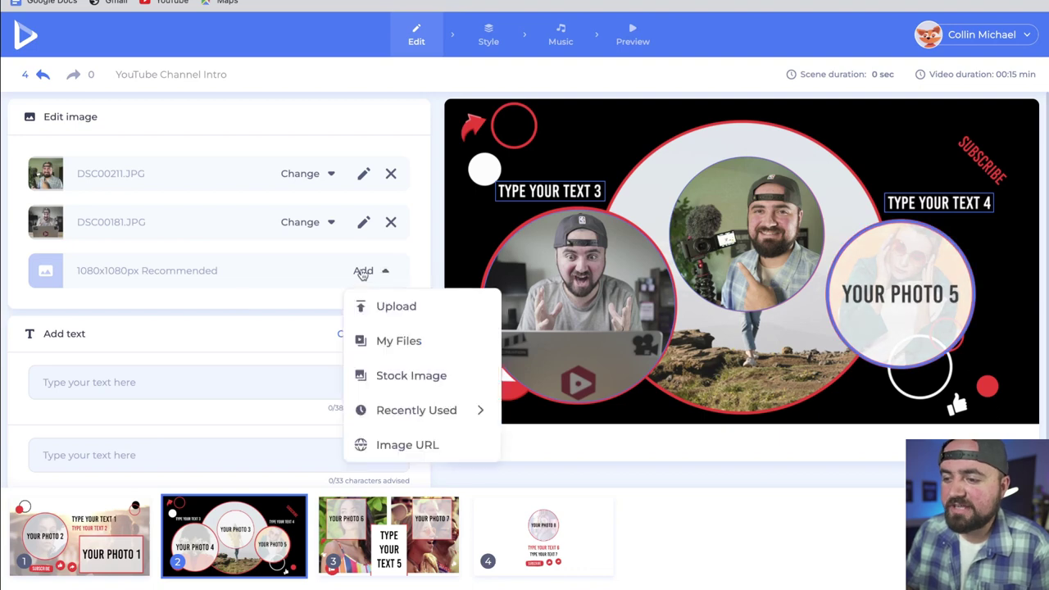
click(396, 379)
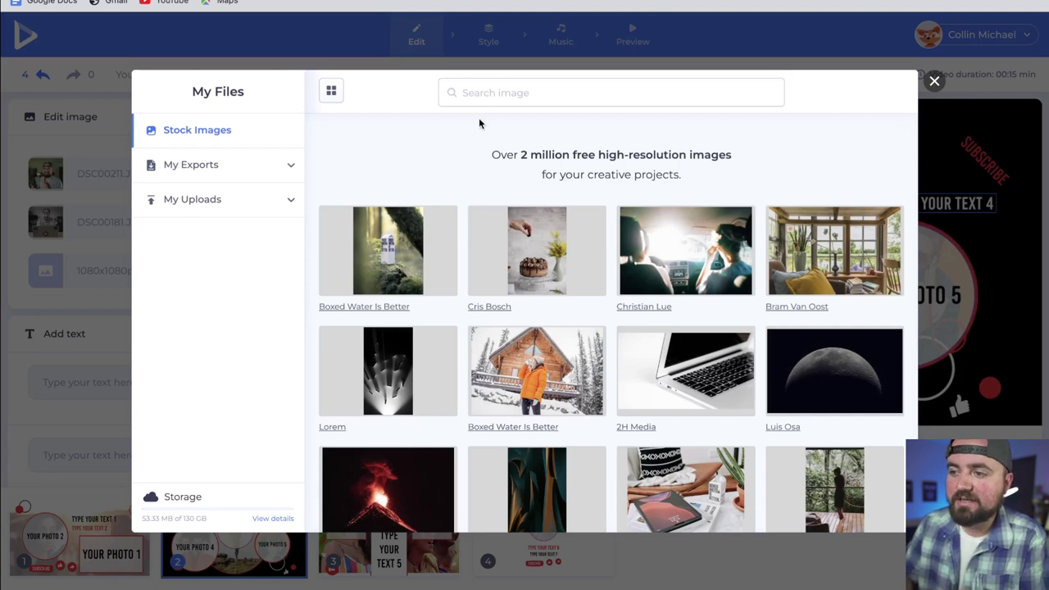
click(495, 95)
text(video editing)
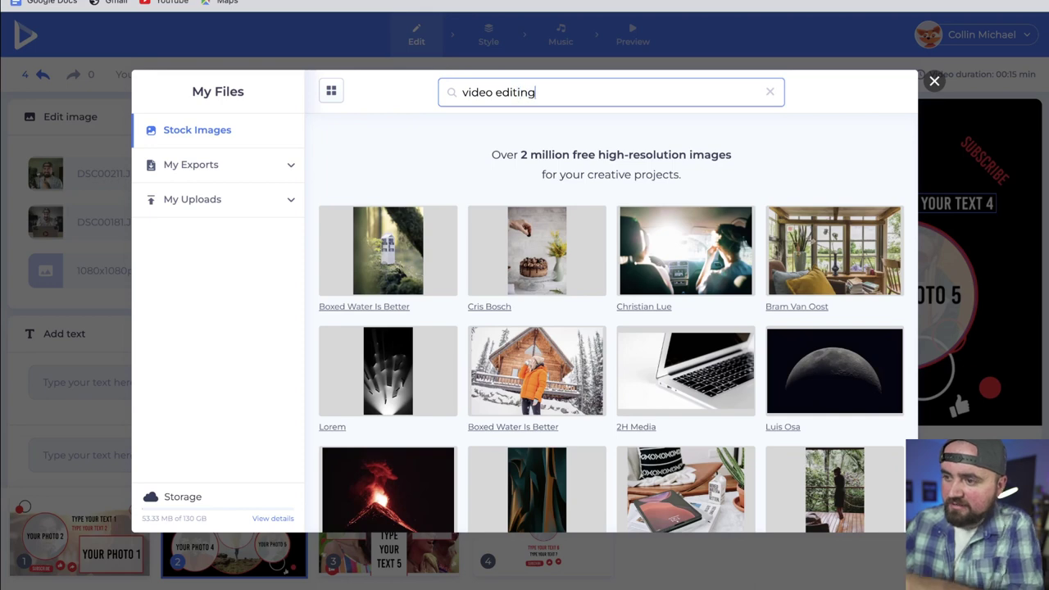
key(Return)
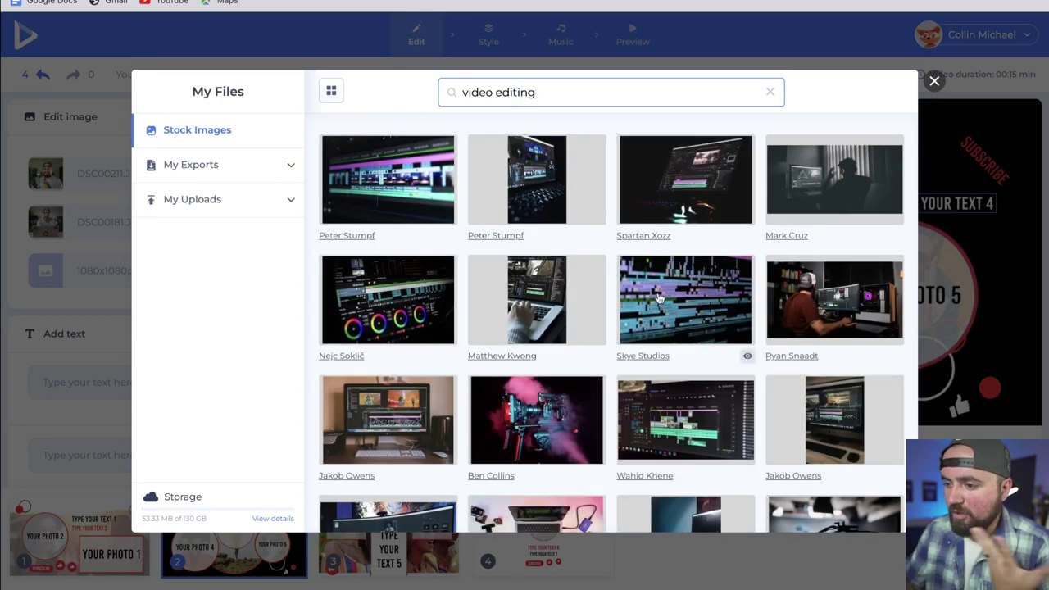
Place the stock photo of the Premiere Pro editing timeline in the third photo holder with the default crop
scroll(630, 390, down, 4)
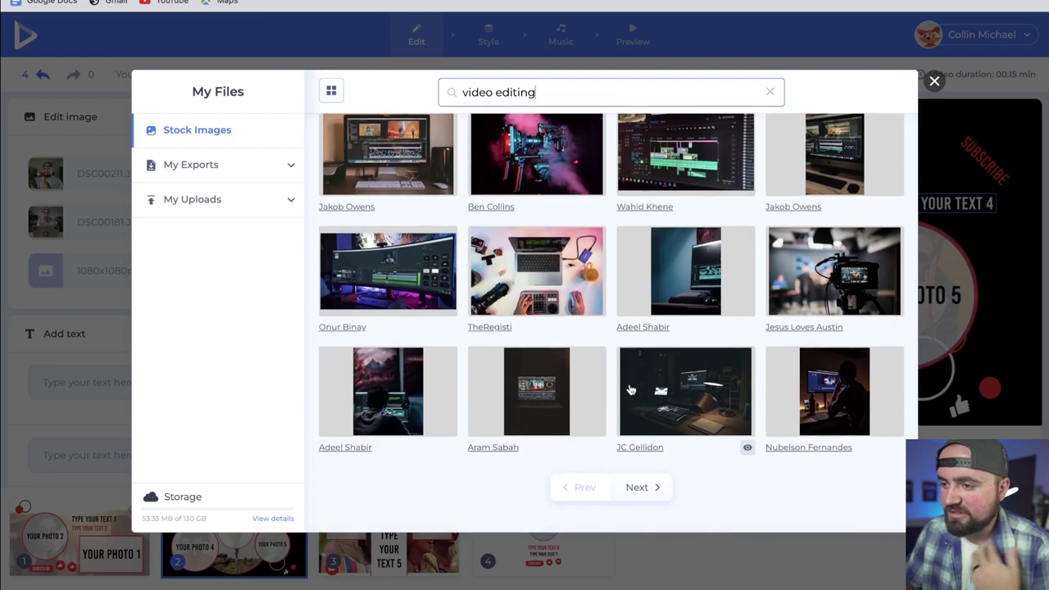
scroll(630, 390, up, 4)
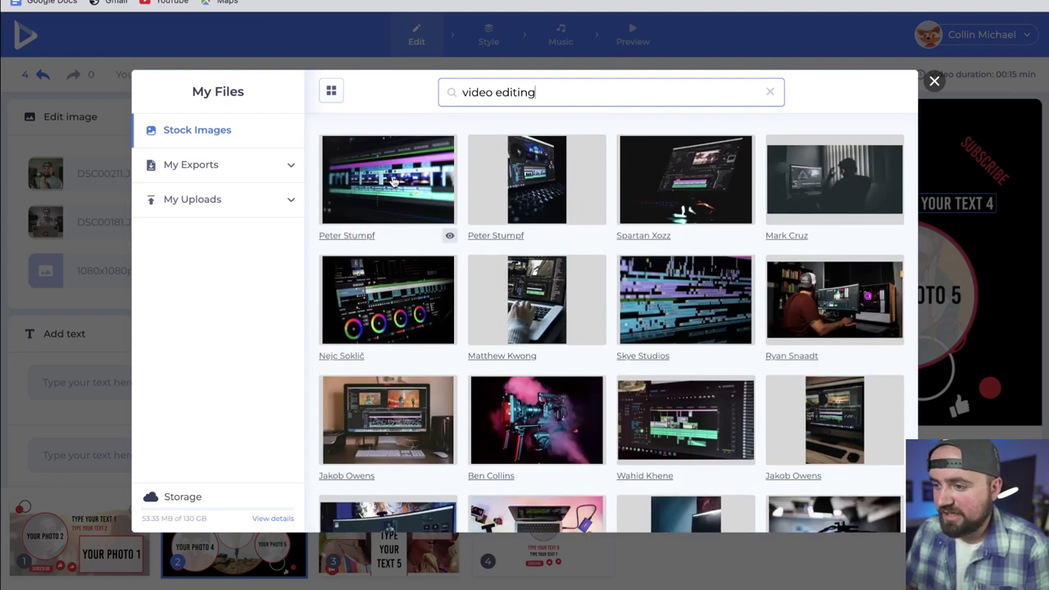
click(393, 180)
click(836, 517)
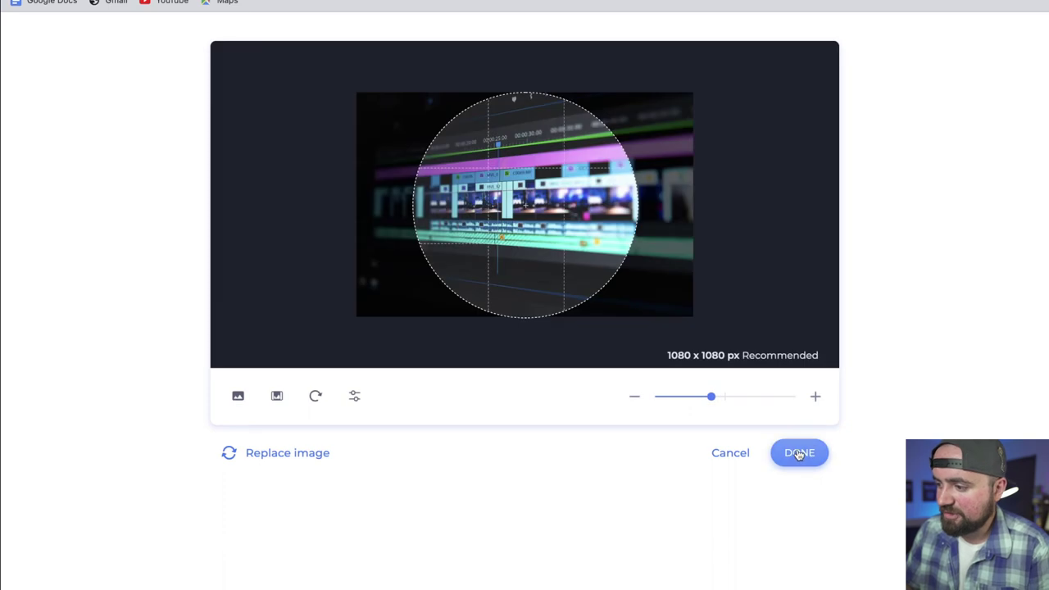
click(797, 452)
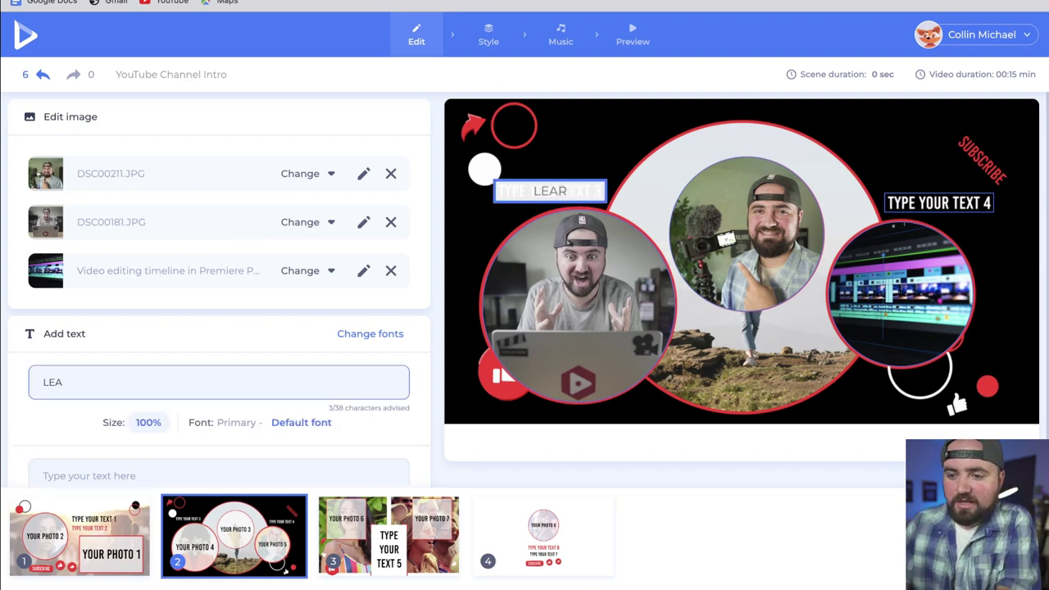
Set the second scene's first text to "LEARN TO FILM"
key(BackSpace)
key(BackSpace)
key(BackSpace)
text(LEARN TO FILM)
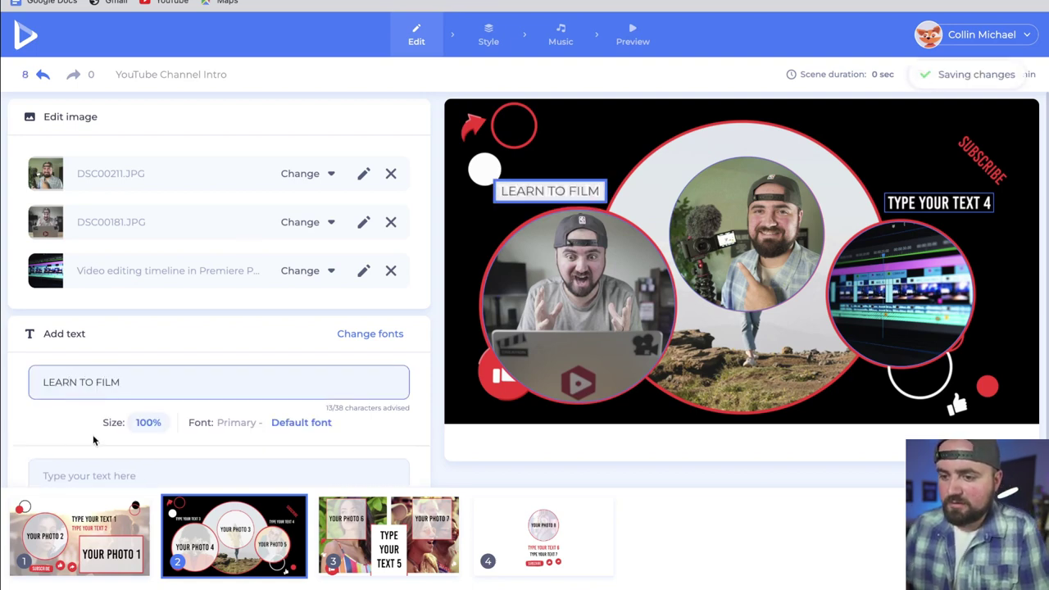
Set the second scene's second text to "VIDEO EDITING."
scroll(92, 440, down, 1)
click(941, 162)
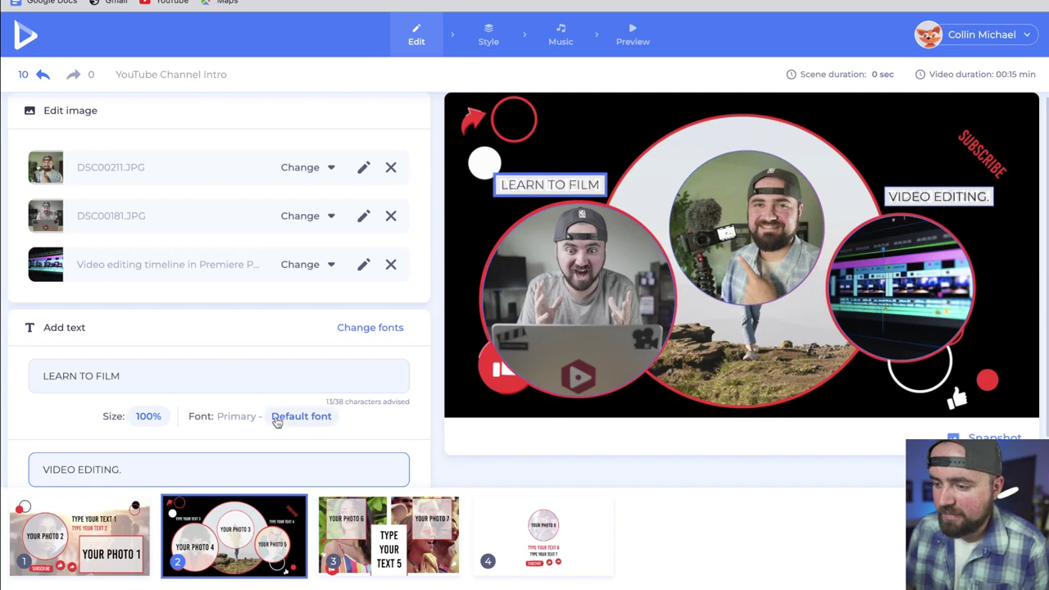
Open the third scene and upload DSC00287.JPG into its first photo holder, enlarging the photo until it fills the square crop
click(362, 555)
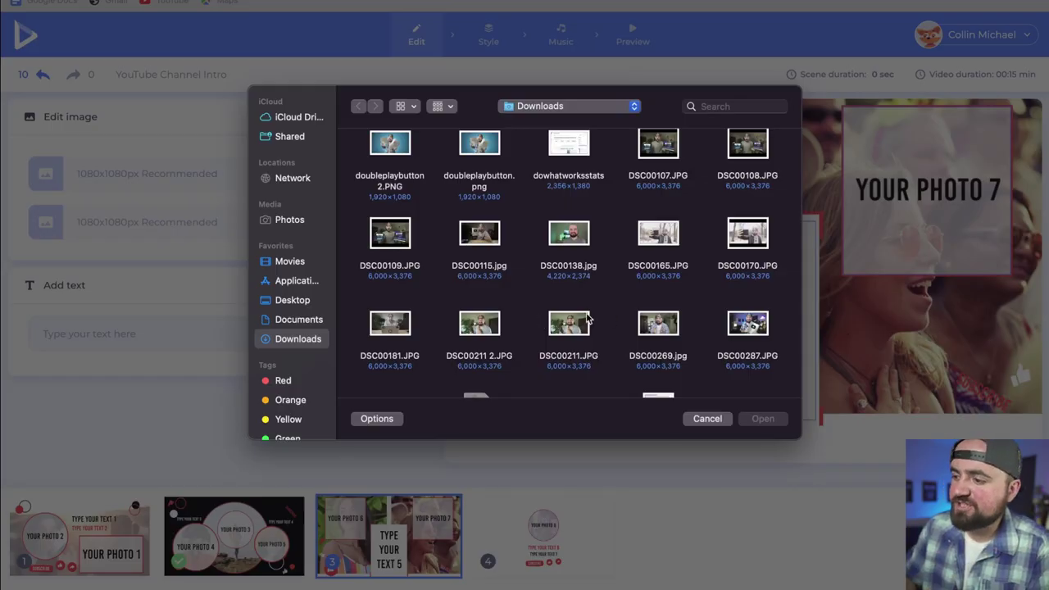
click(748, 326)
click(760, 419)
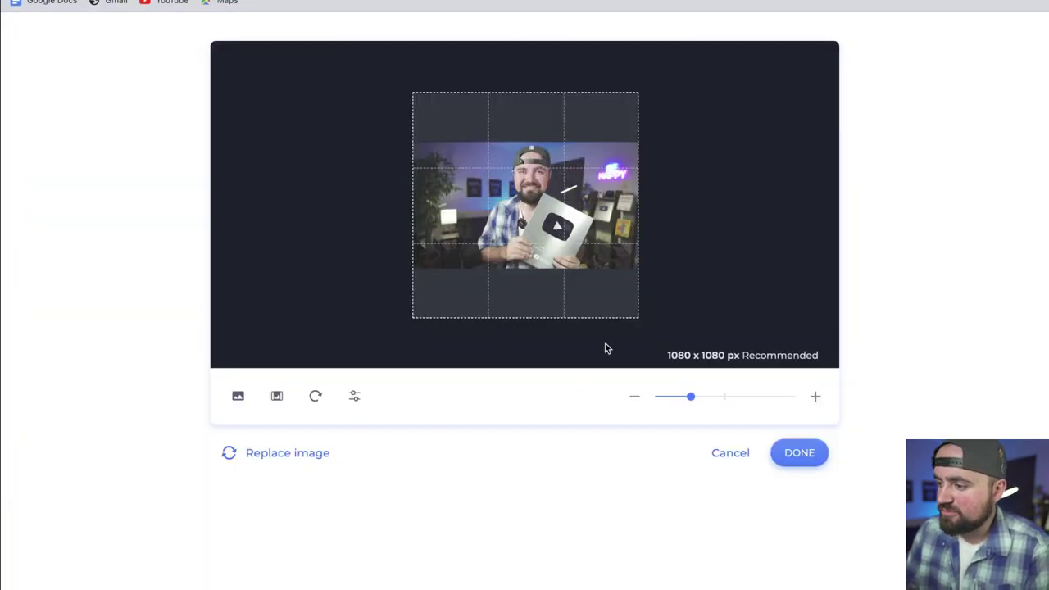
drag(689, 396, 730, 401)
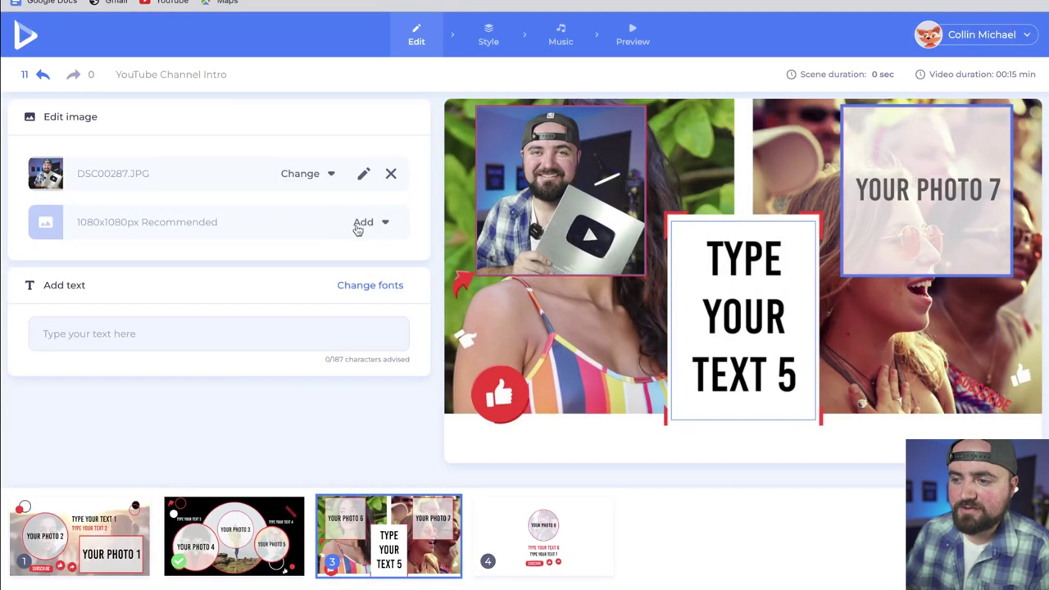
Search the stock images for "growth" to fill the third scene's second photo holder and browse the pictures
click(359, 225)
click(379, 326)
click(539, 93)
text(growth)
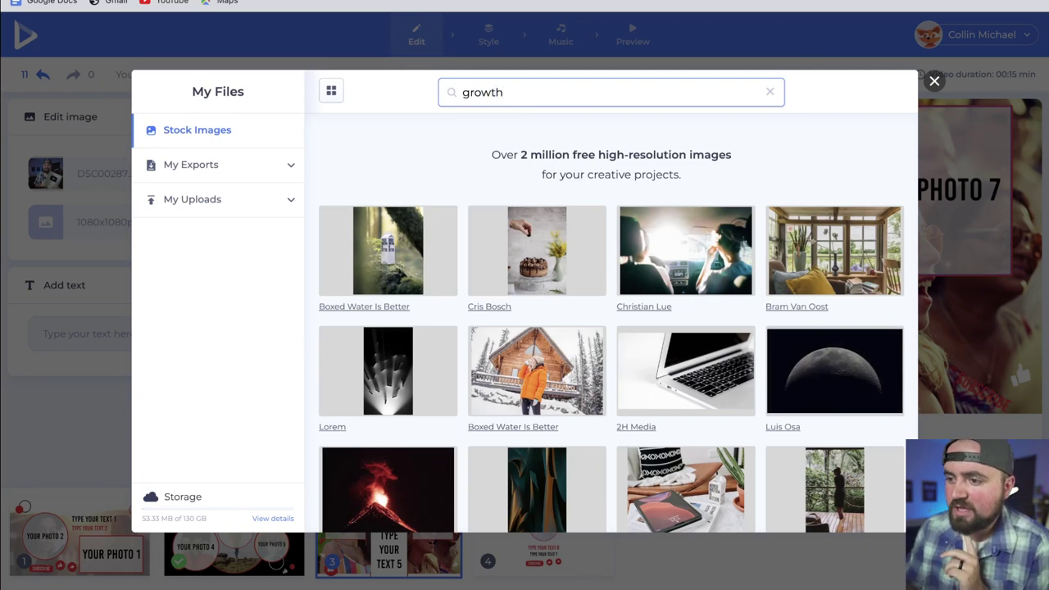
key(Return)
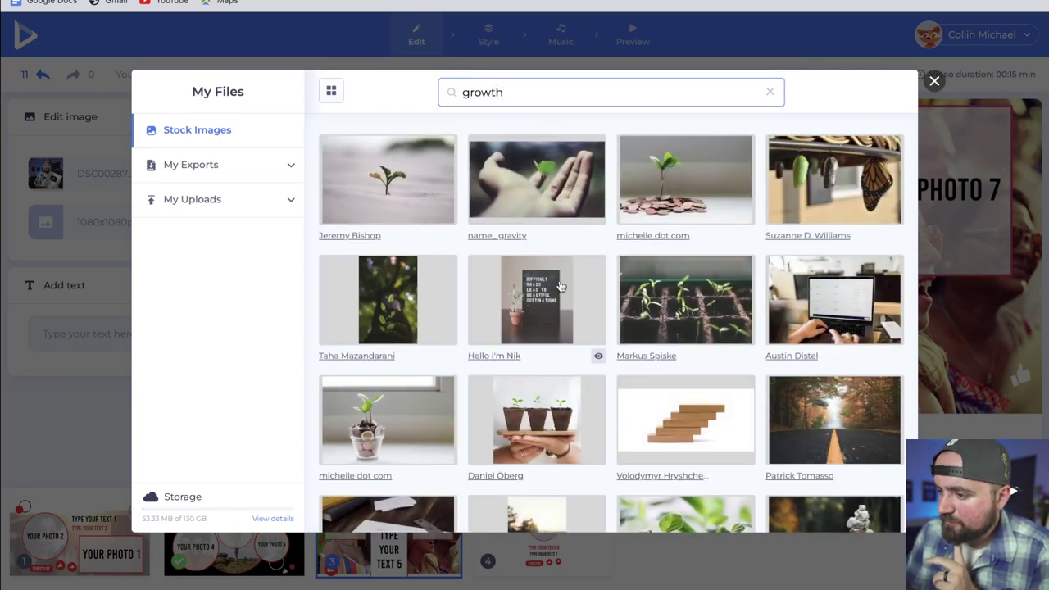
scroll(662, 312, down, 5)
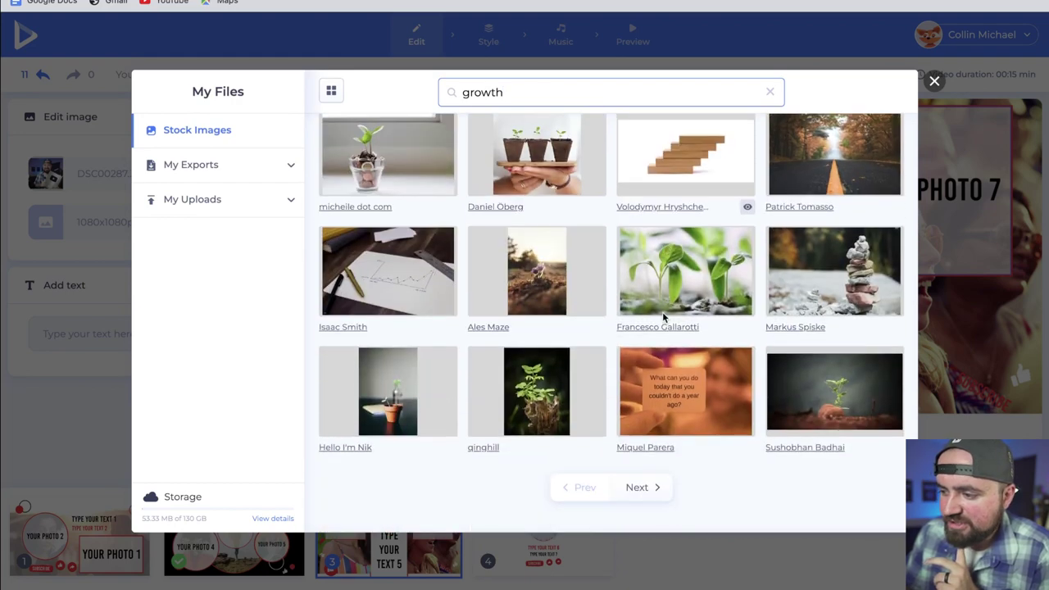
scroll(420, 394, up, 3)
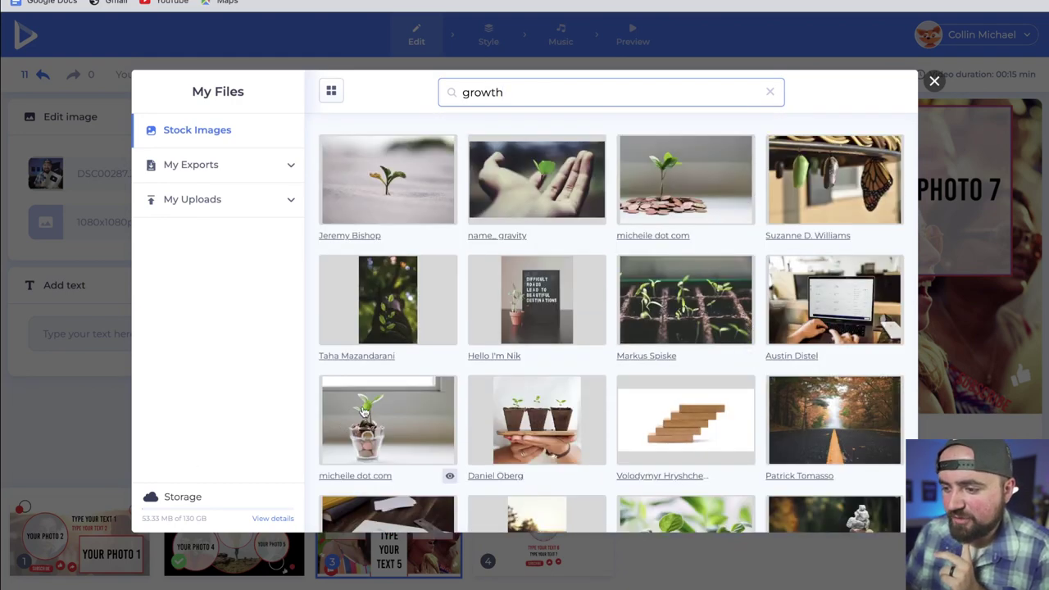
Insert the stock photo of a seedling growing in a glass of coins, shifting it so the glass is centred in the crop
click(366, 442)
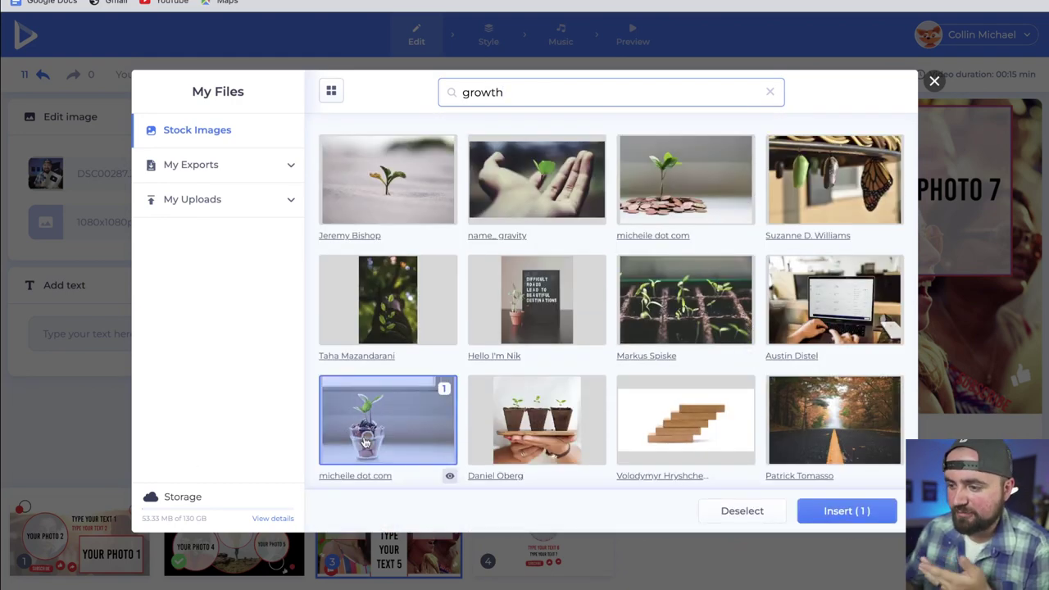
click(841, 515)
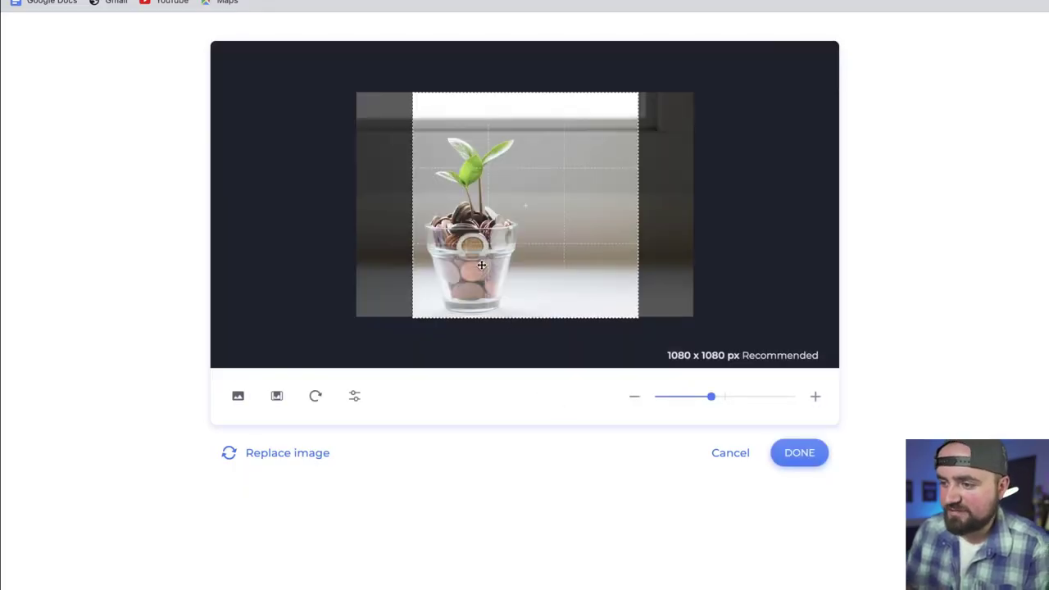
scroll(481, 264, up, 2)
scroll(481, 264, down, 3)
drag(481, 265, 524, 261)
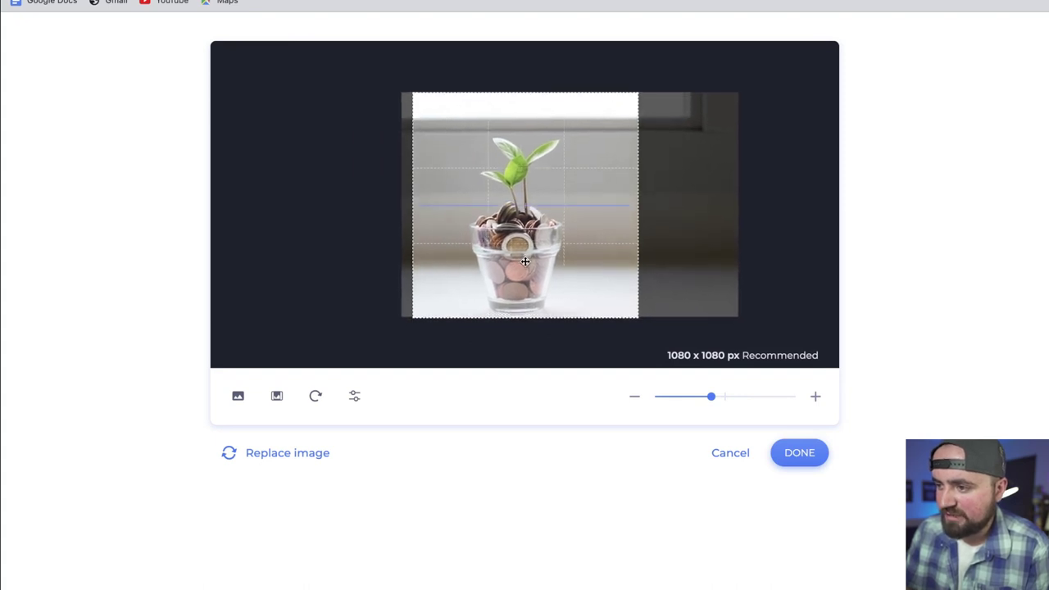
click(807, 451)
Enter the third scene's text, beginning with "GROW YOUR AUDI"
click(175, 328)
text(GROE)
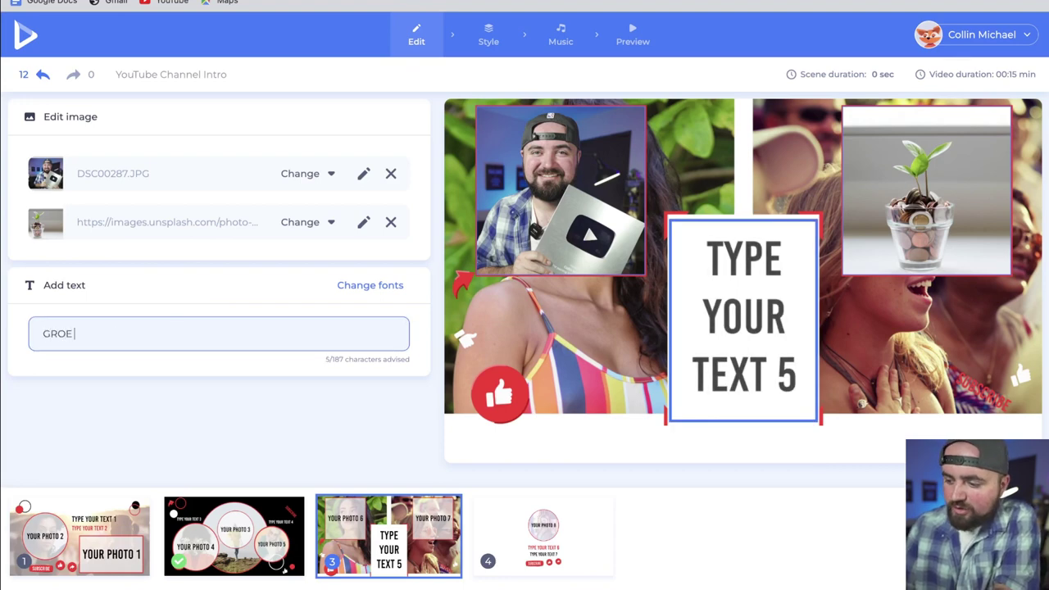
key(BackSpace)
text(W YOUR)
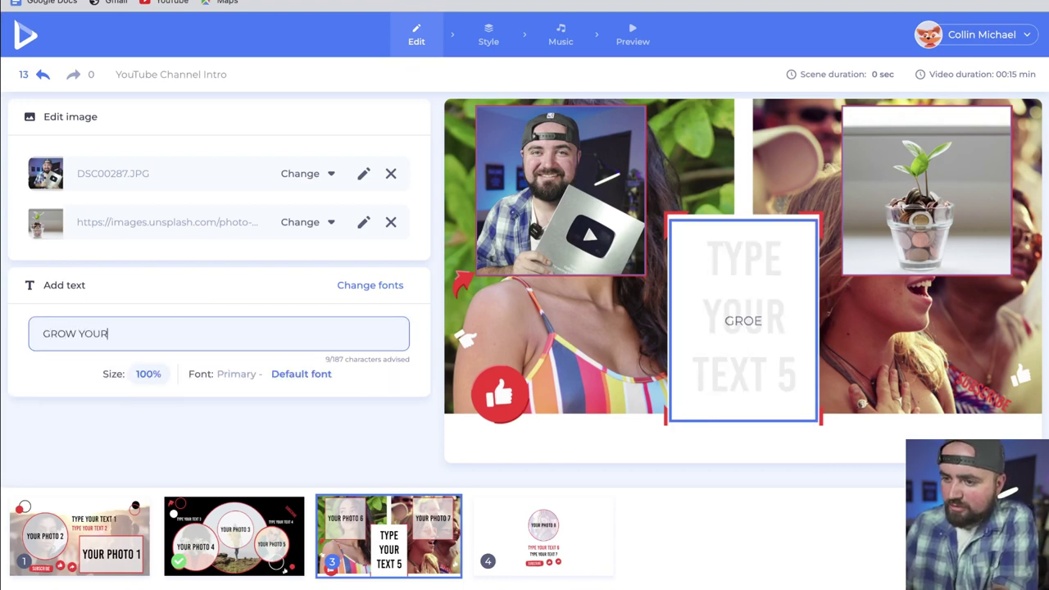
text( AUSD)
key(BackSpace)
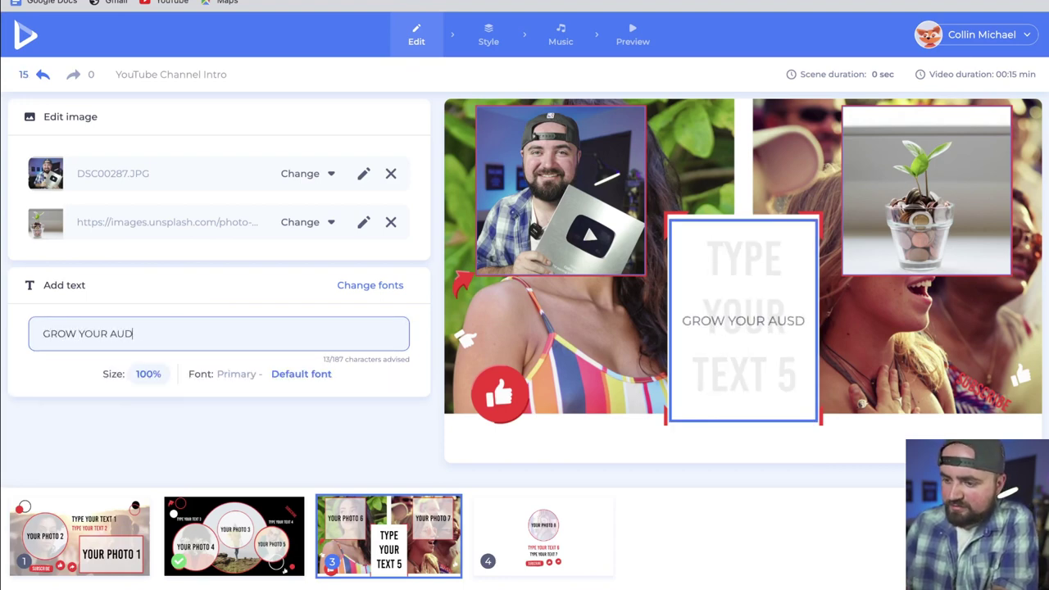
text(I)
Open the fourth scene and fill its photo holder with the photo of the man holding two play button awards
click(543, 537)
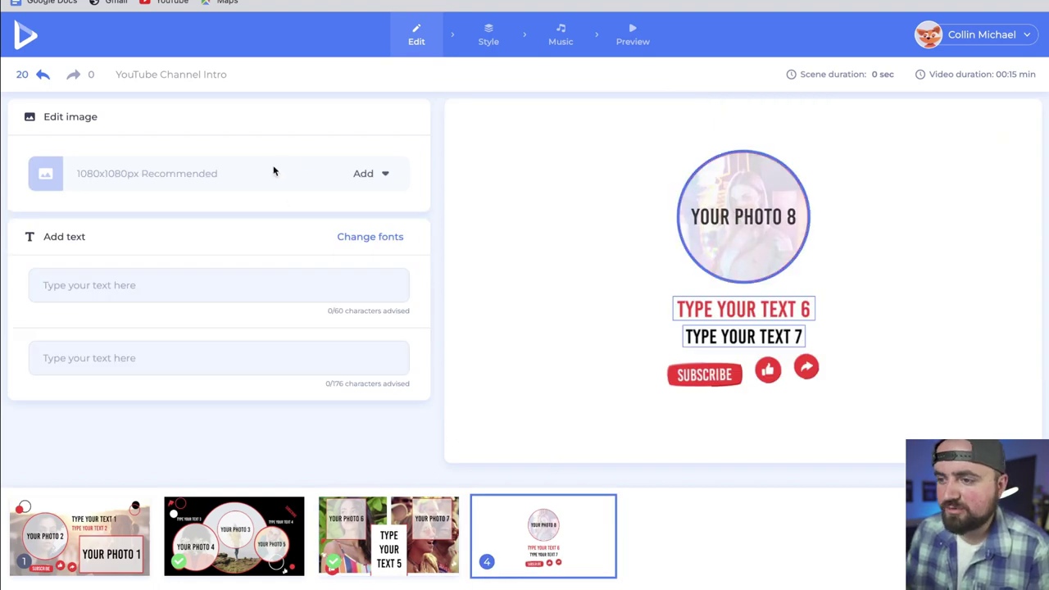
click(385, 174)
mouse_move(444, 315)
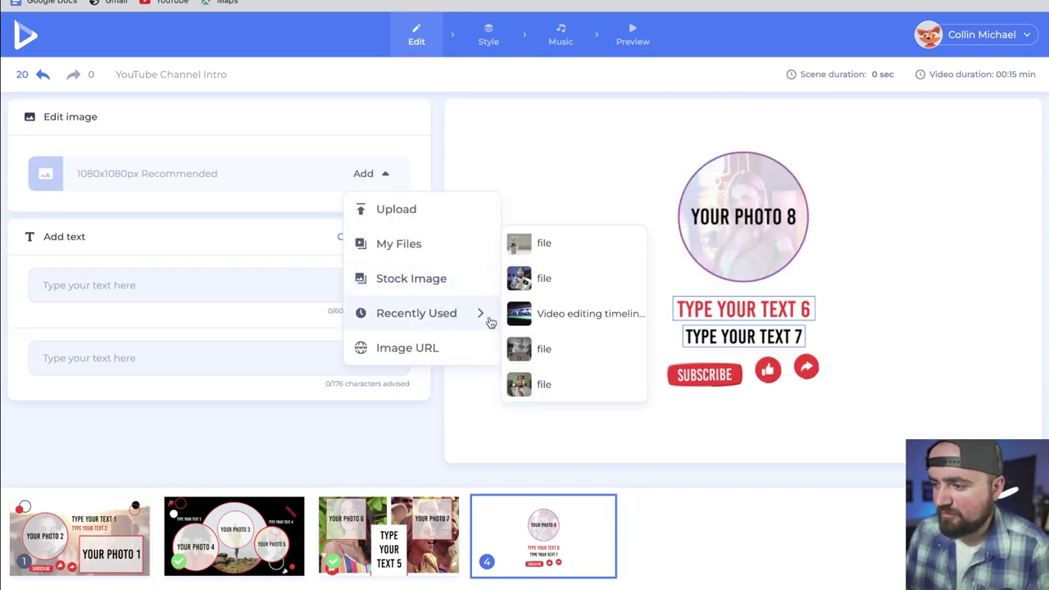
click(562, 318)
Enter the channel owner's name in capitals as the fourth scene's first text and fill in its second text with the name too
click(125, 295)
text(co)
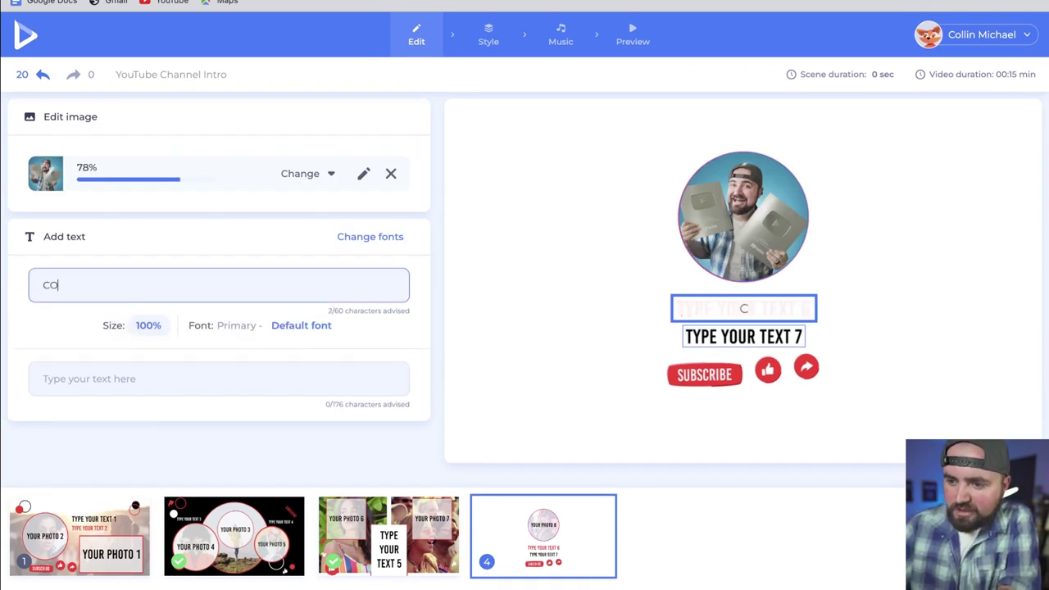
text(llin michael)
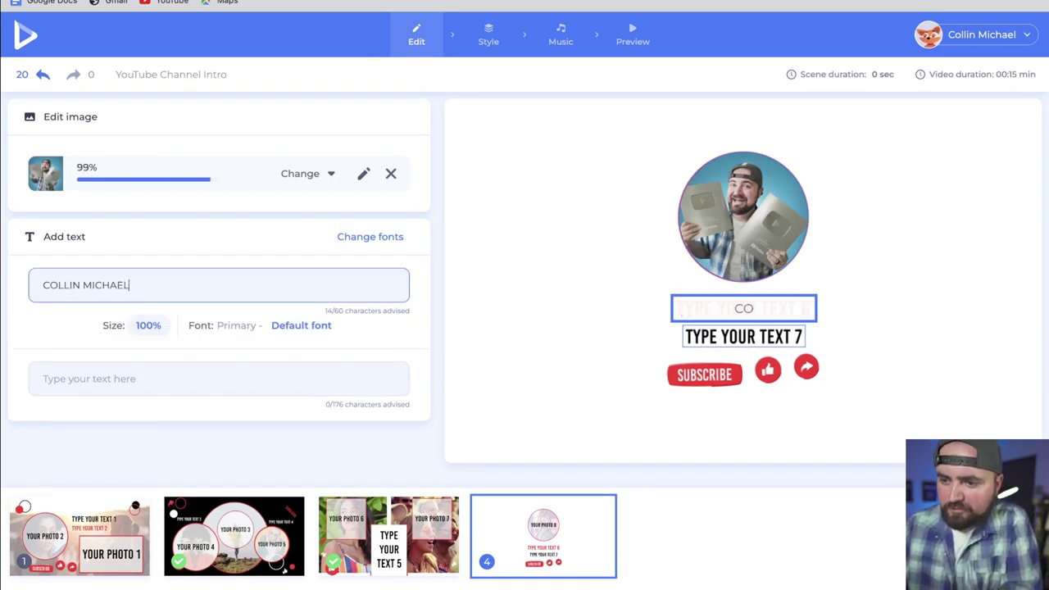
click(163, 378)
text(collin michael)
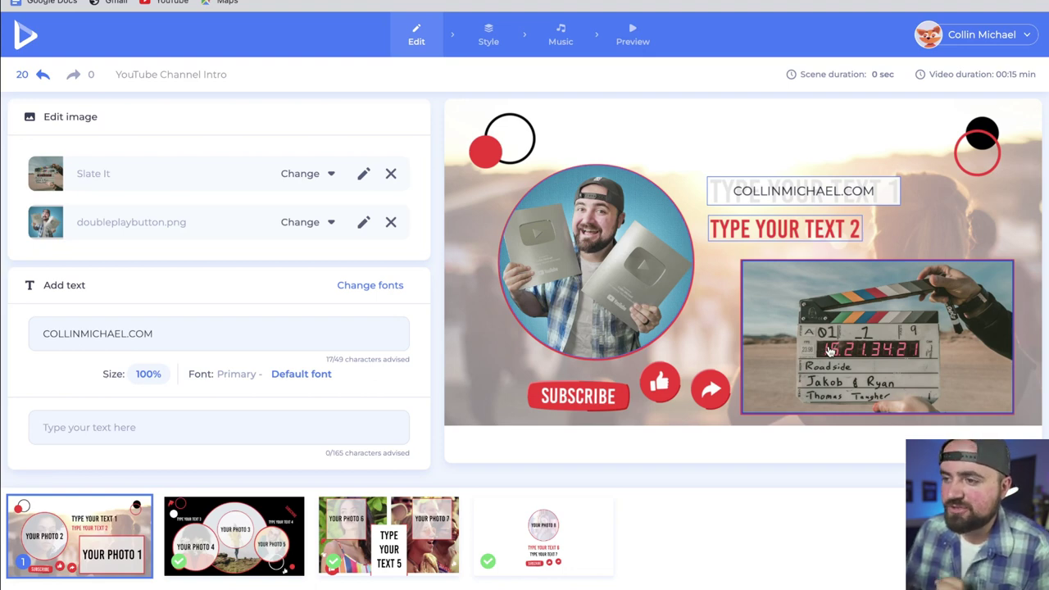
Go through the font and music settings, keeping the default font and default music, and export the video in HD1080 quality
click(488, 36)
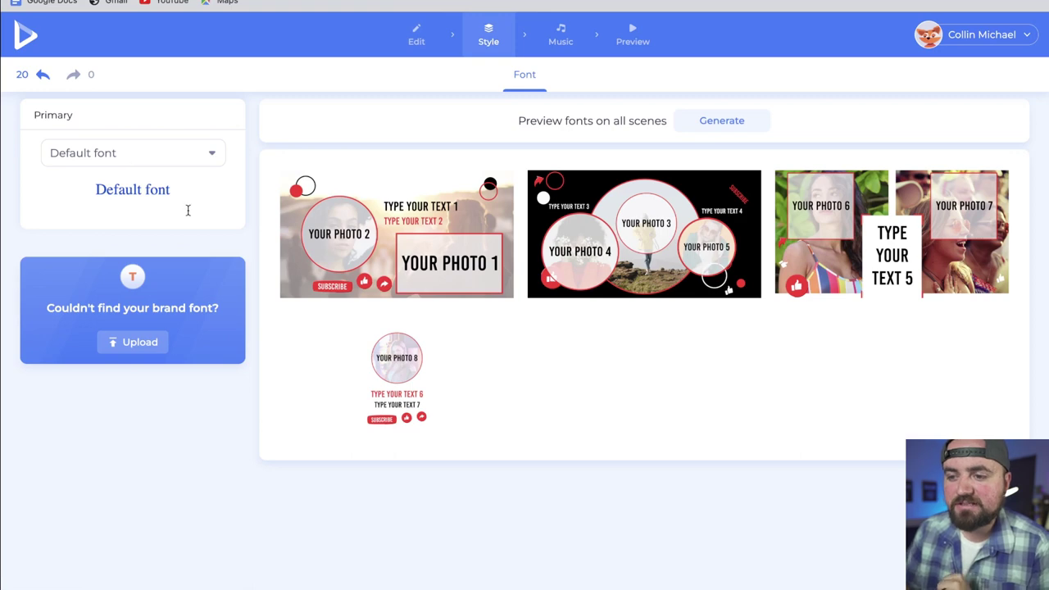
click(547, 38)
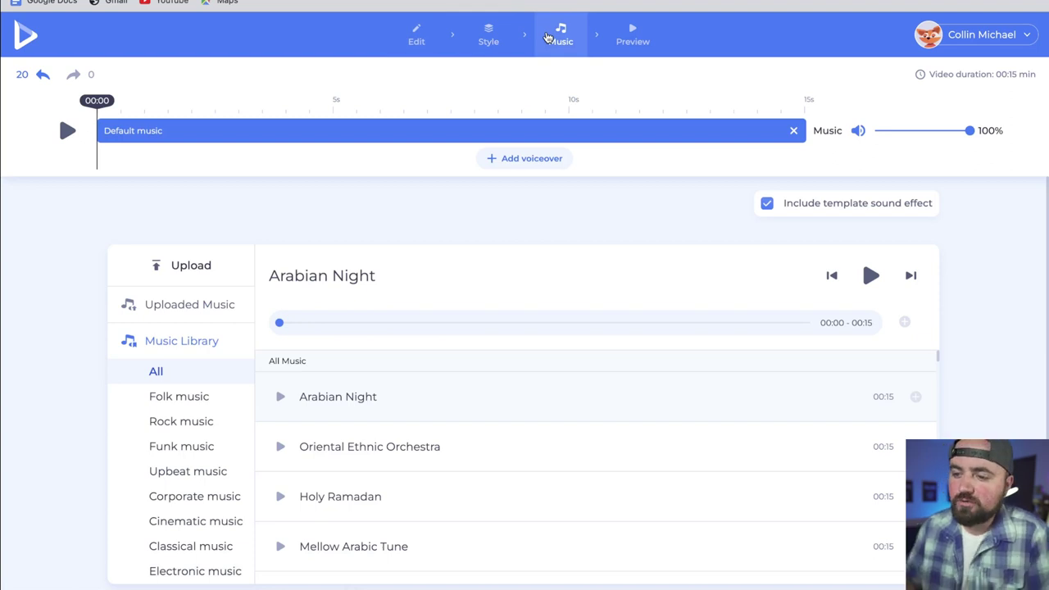
click(632, 33)
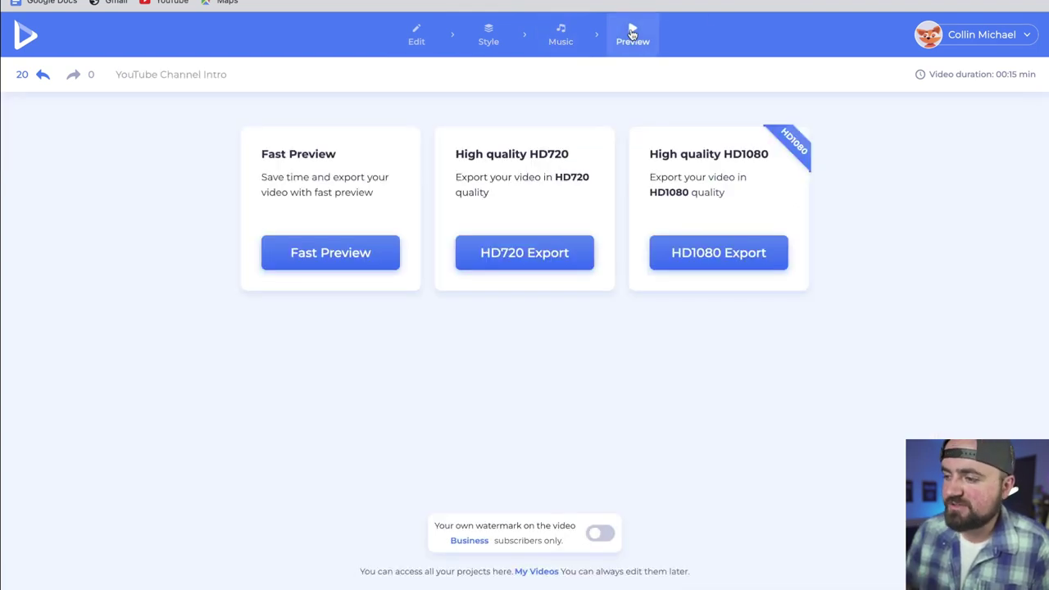
click(714, 254)
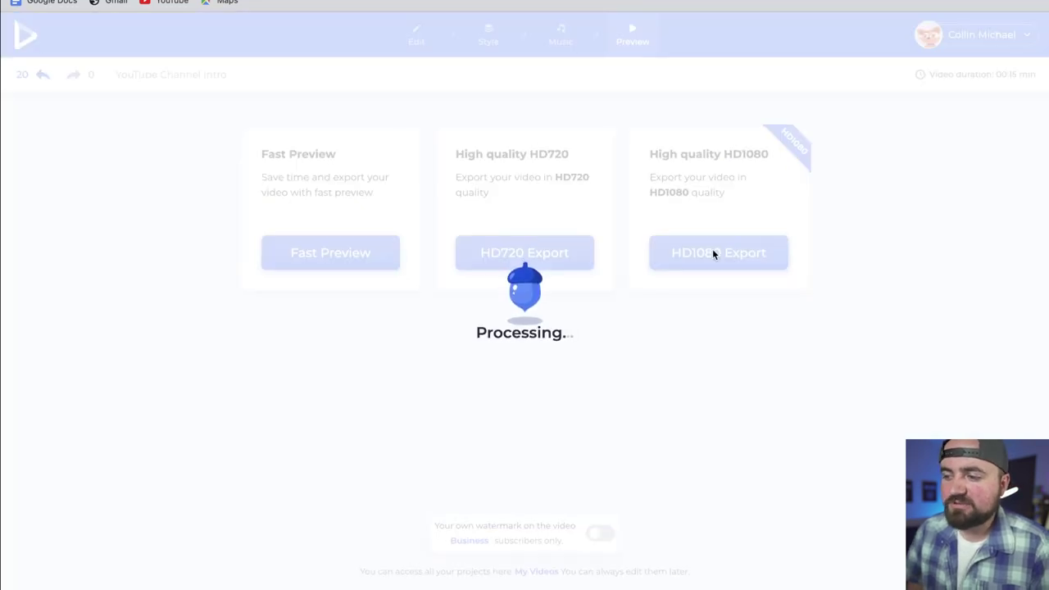